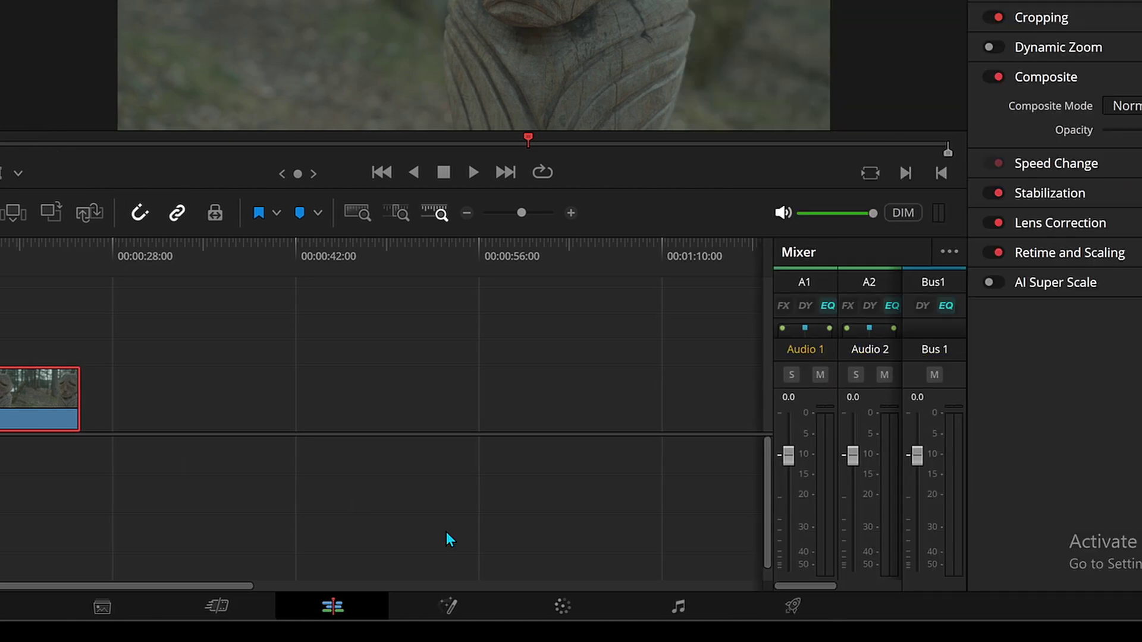
- Switch to the Color page and look through its adjustment palettes, including the Color Warper, Qualifier, Tracker, Blur, Key and Sizing
left_click(559, 595)
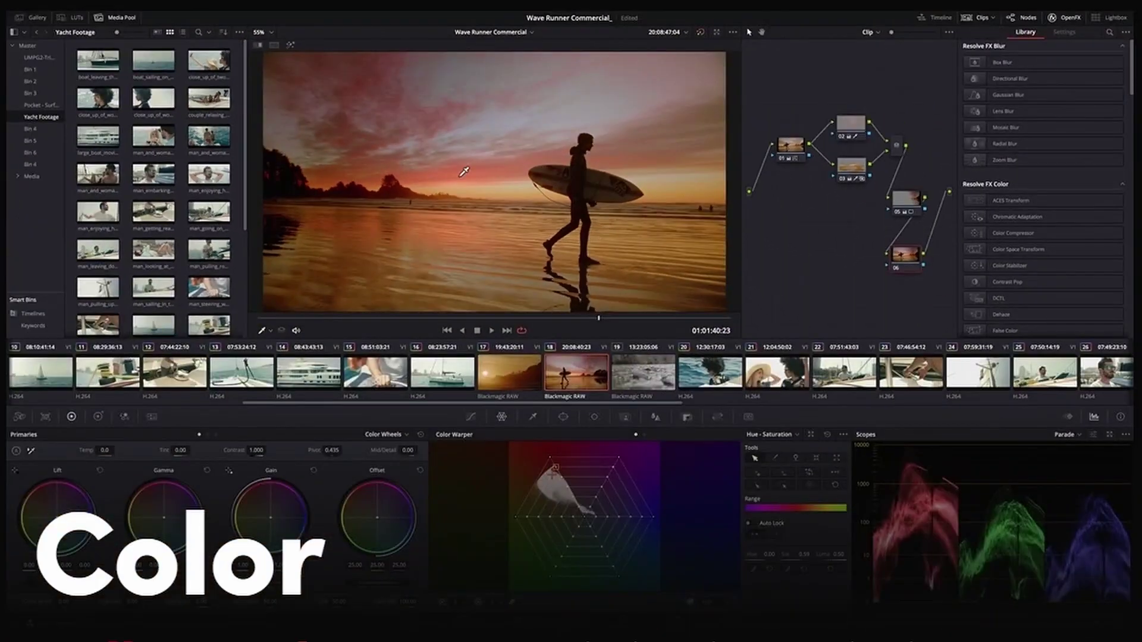
left_click_drag(554, 469, 560, 462)
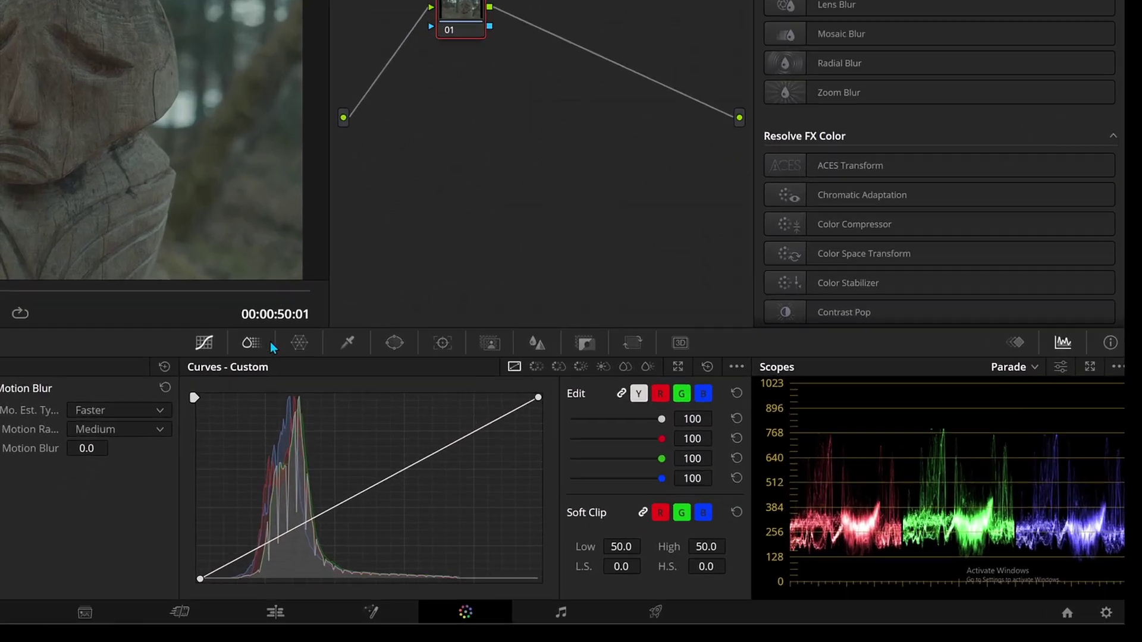
left_click(301, 410)
left_click(333, 410)
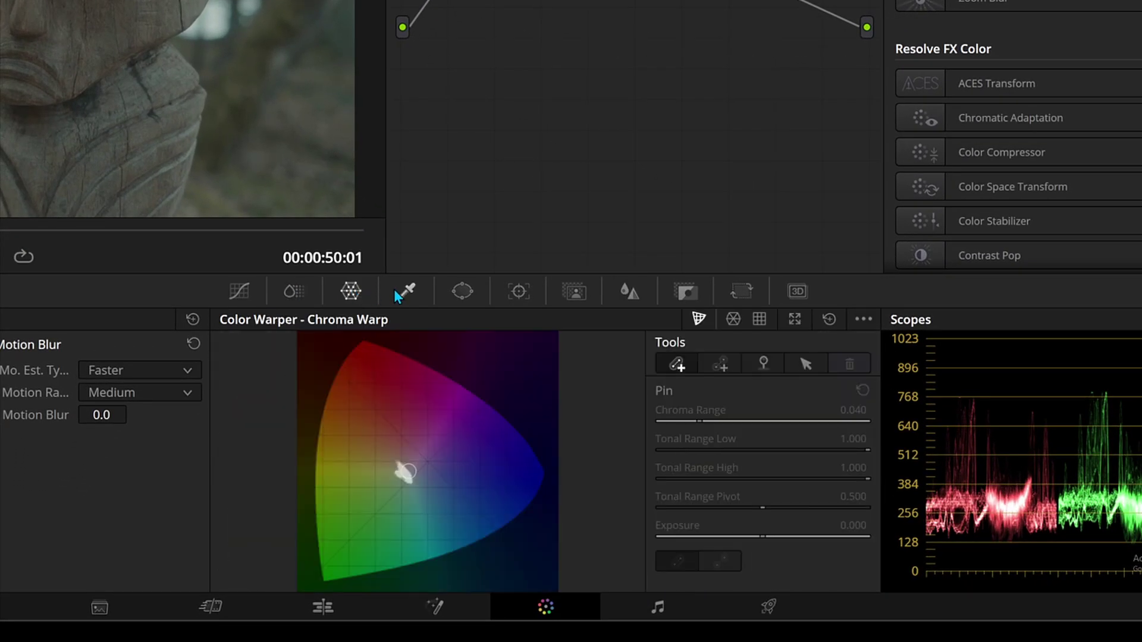
left_click(401, 292)
left_click(522, 291)
left_click(575, 292)
left_click(631, 292)
left_click(689, 294)
left_click(741, 291)
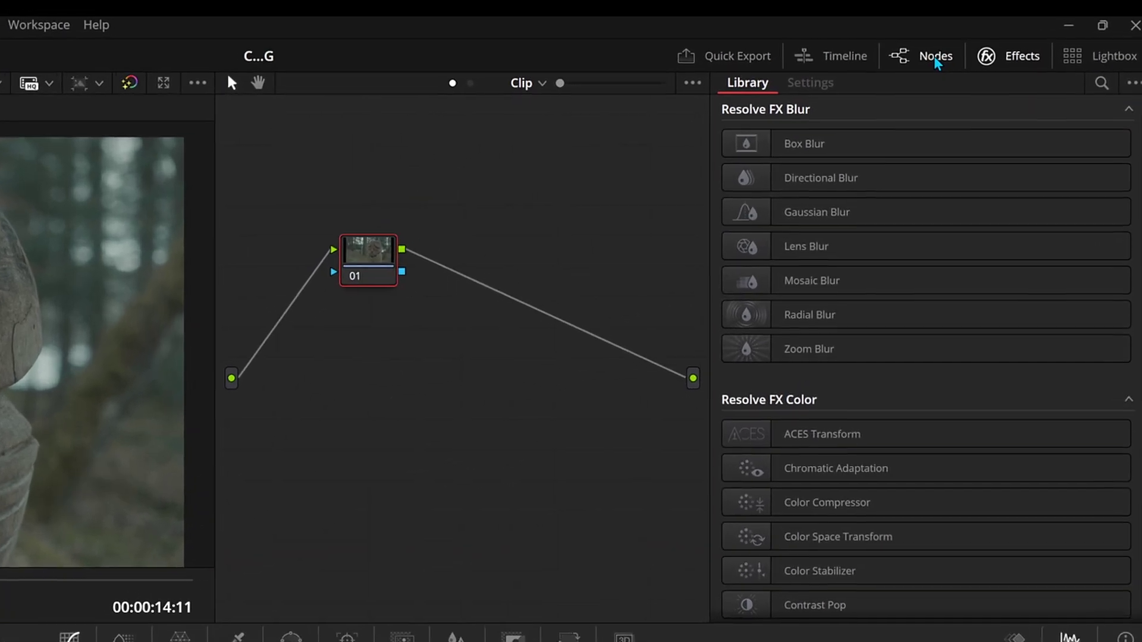
- Hide the node graph and the effects library and show both again
left_click(936, 58)
left_click(988, 55)
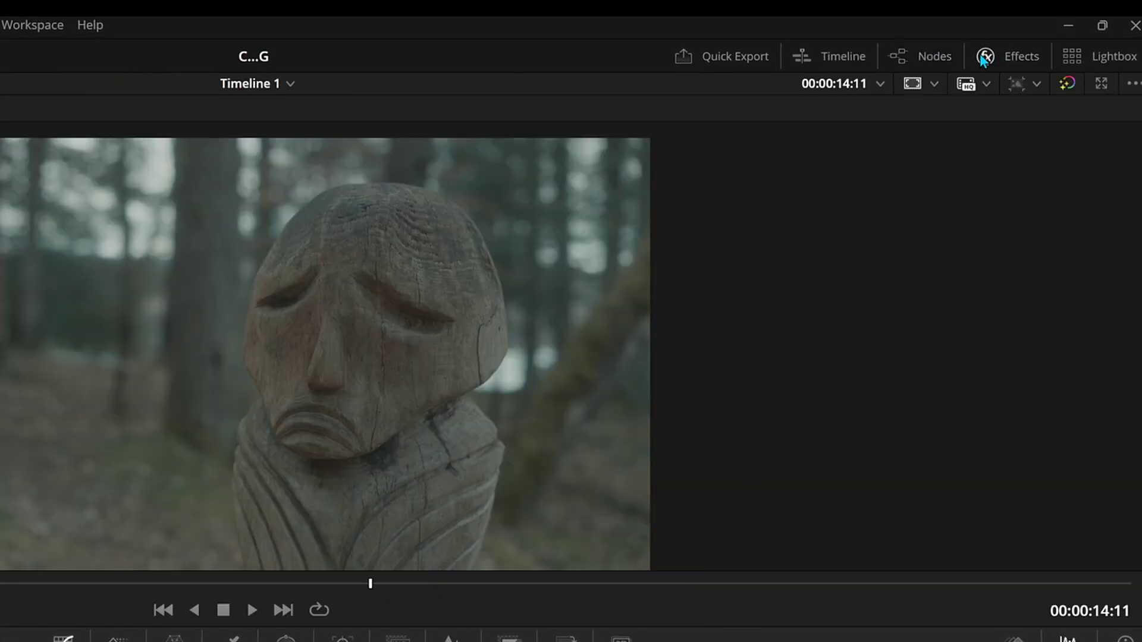
left_click(935, 55)
left_click(992, 58)
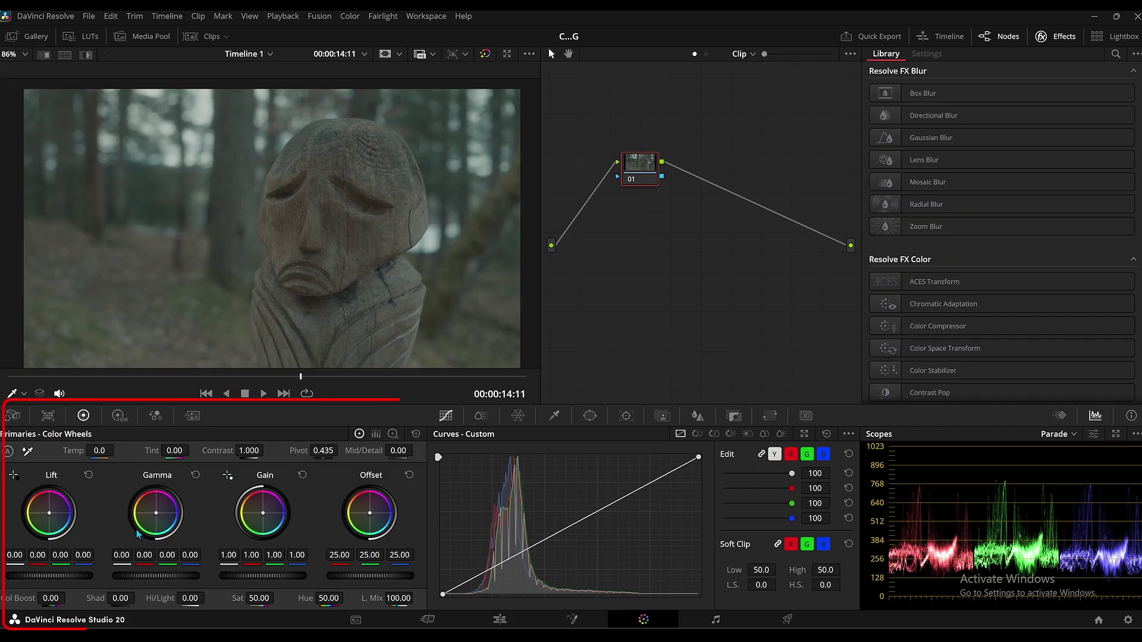
- Try out color casts on node 01 by shifting the Gain wheel toward green and the Offset wheel toward blue
left_click_drag(262, 514, 263, 513)
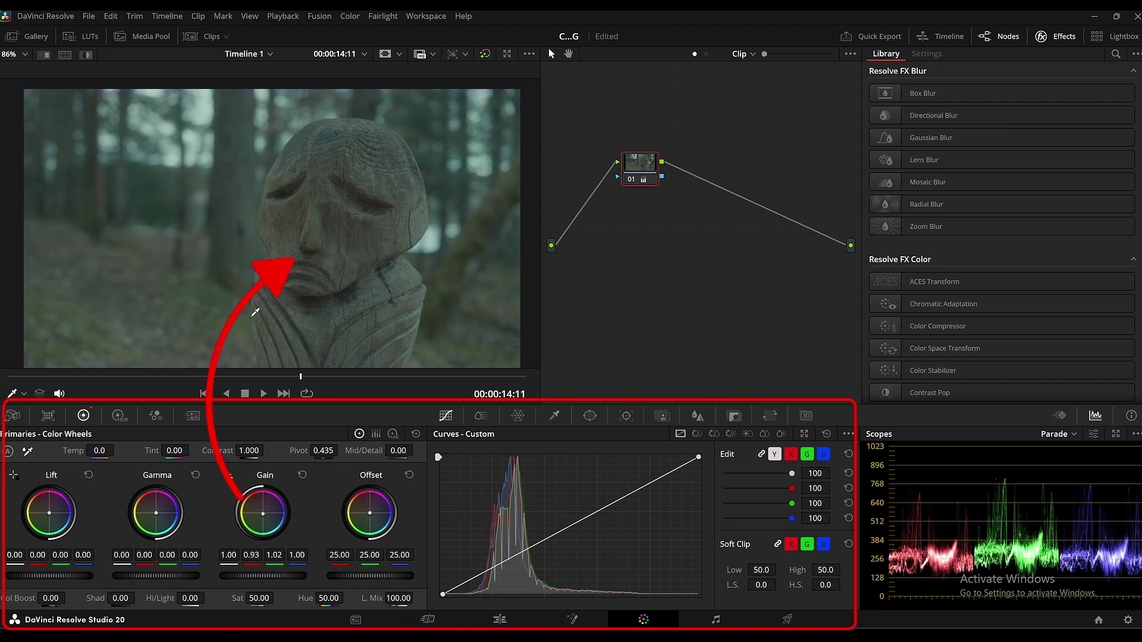
left_click_drag(263, 512, 264, 516)
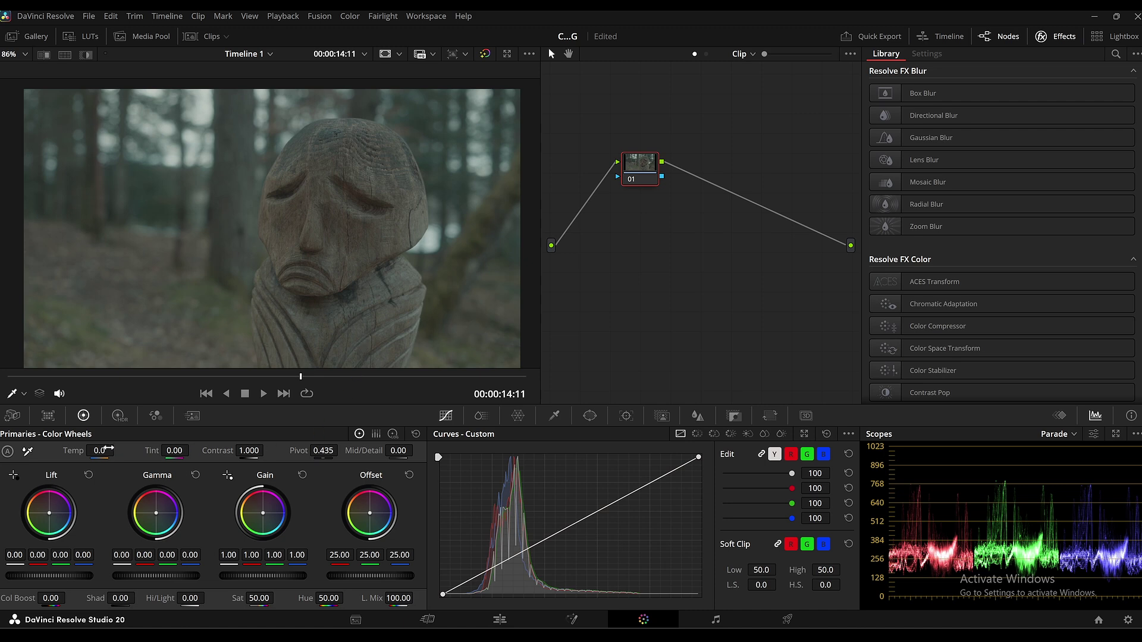
left_click_drag(369, 515, 374, 513)
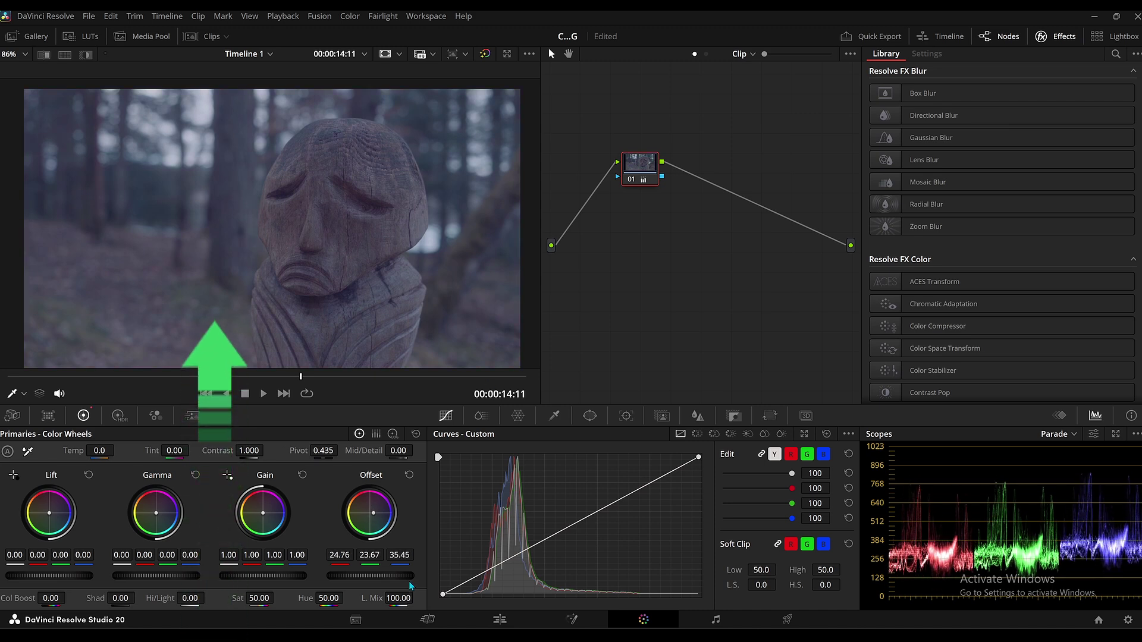
left_click_drag(373, 514, 369, 516)
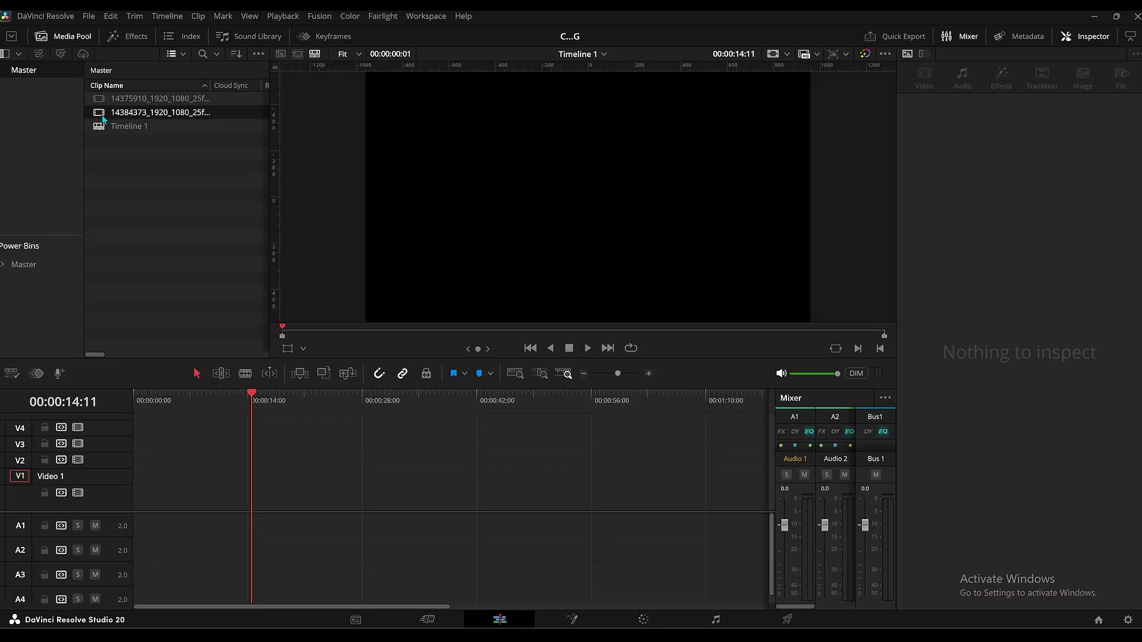
- Place the 14384373_1920_1080 clip at the start of the Video 1 track and select it
left_click_drag(103, 119, 178, 488)
left_click(189, 491)
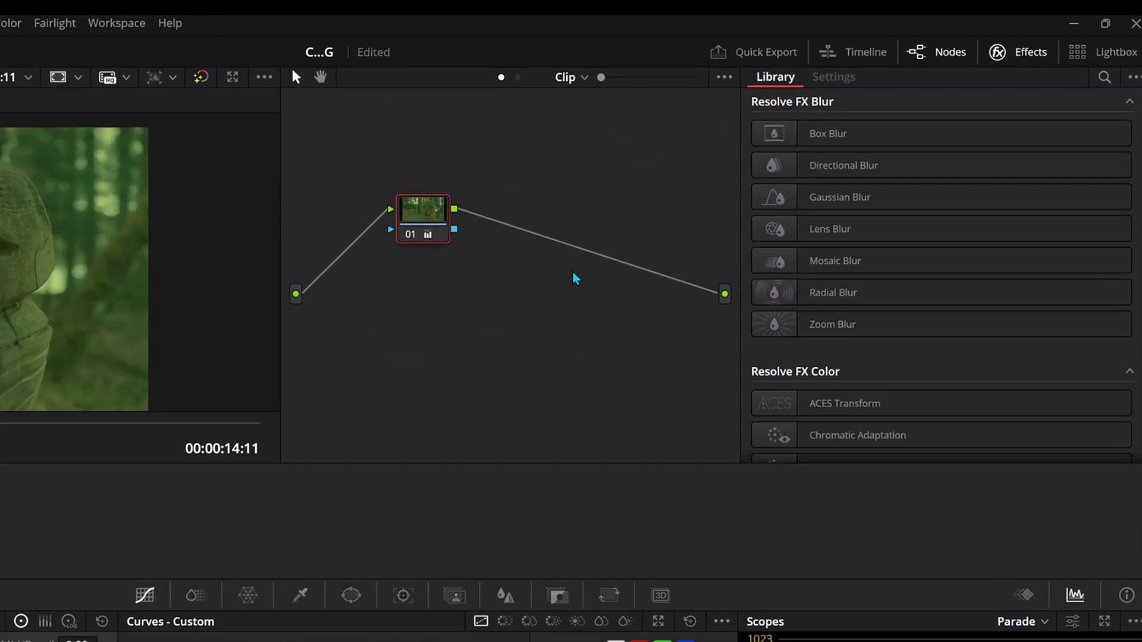
- Reset the grade of node 01 to remove the green tint
right_click(374, 230)
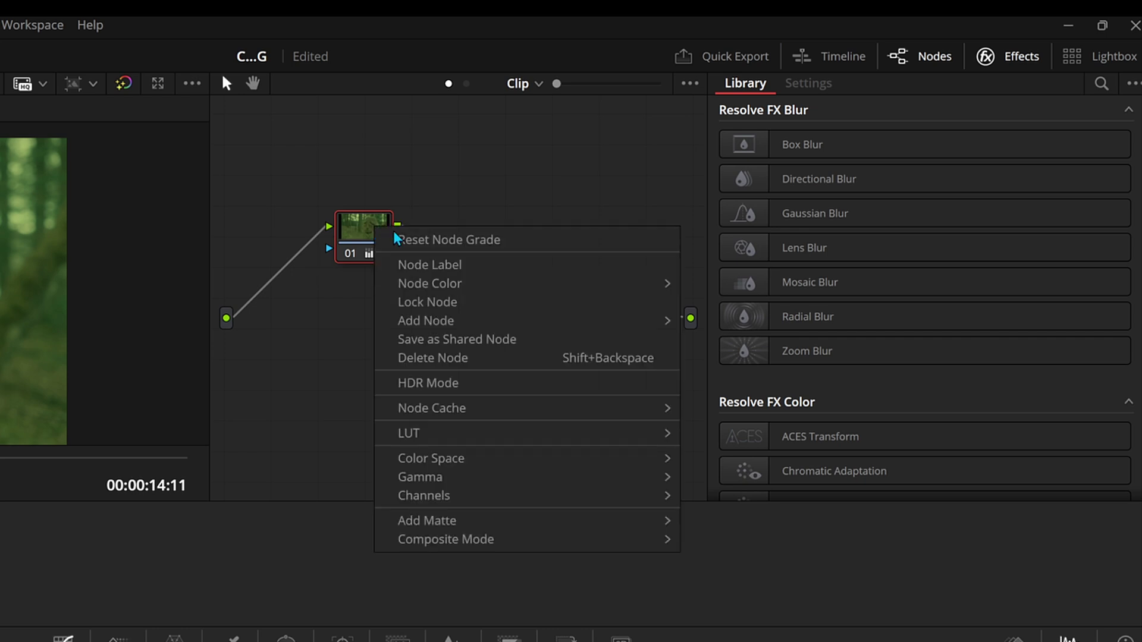
left_click(443, 242)
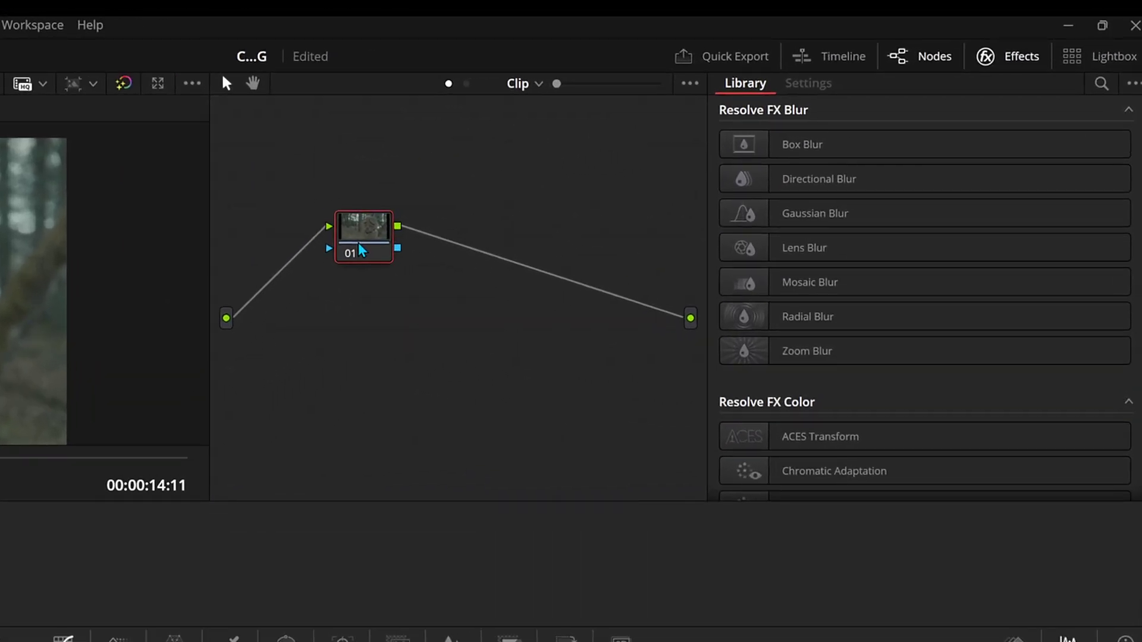
- Add four serial nodes after node 01 and clean up the node graph into a straight five-node chain
right_click(360, 246)
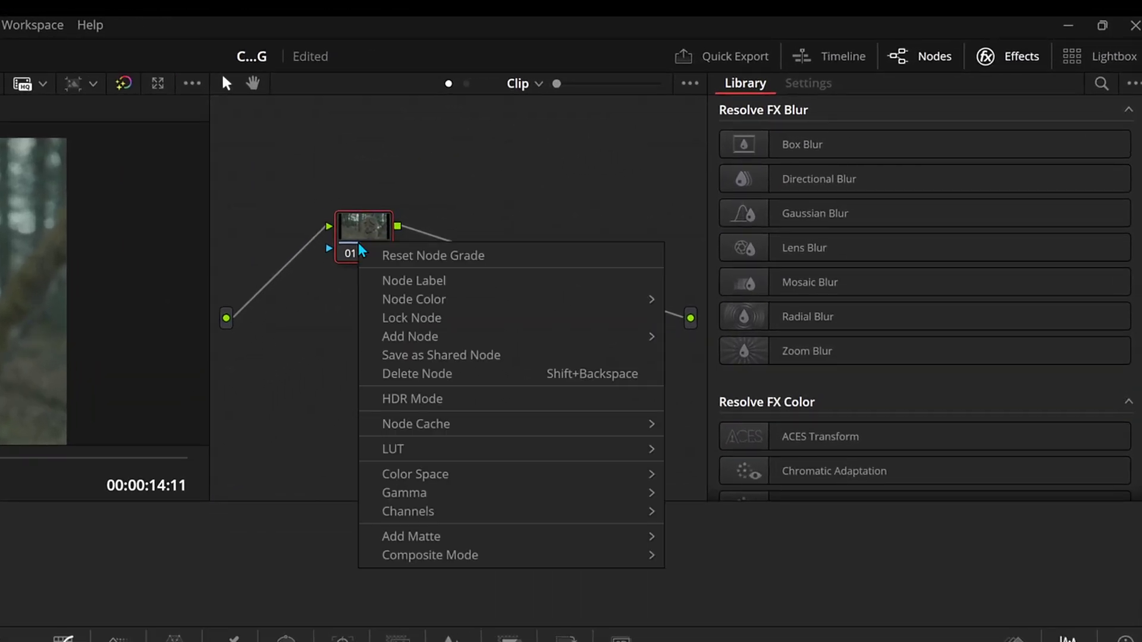
mouse_move(440, 338)
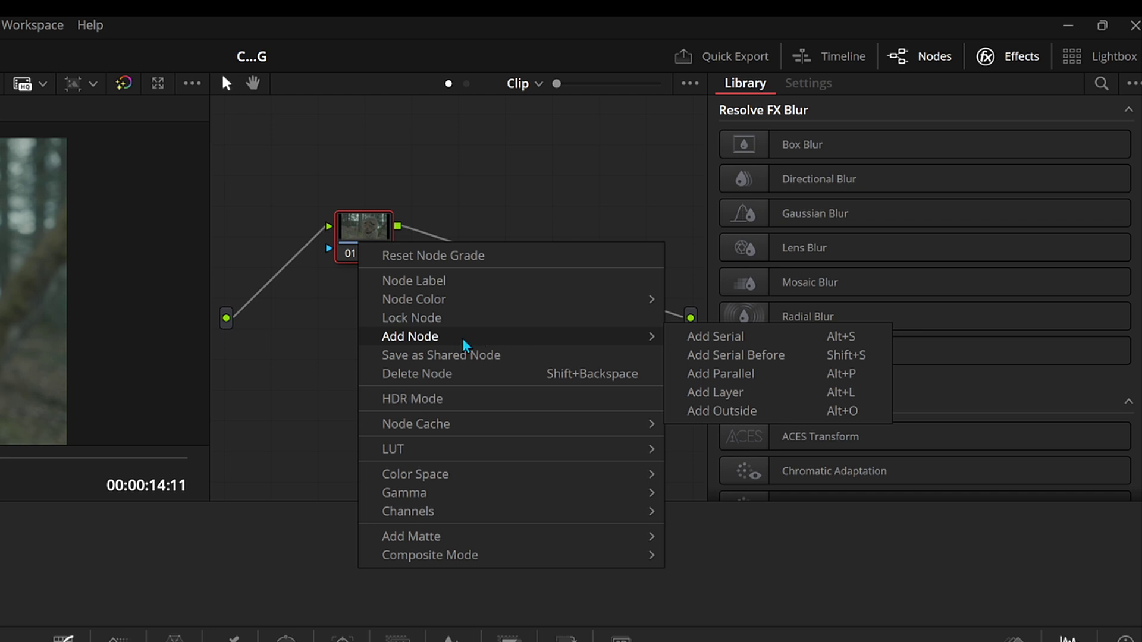
left_click(713, 337)
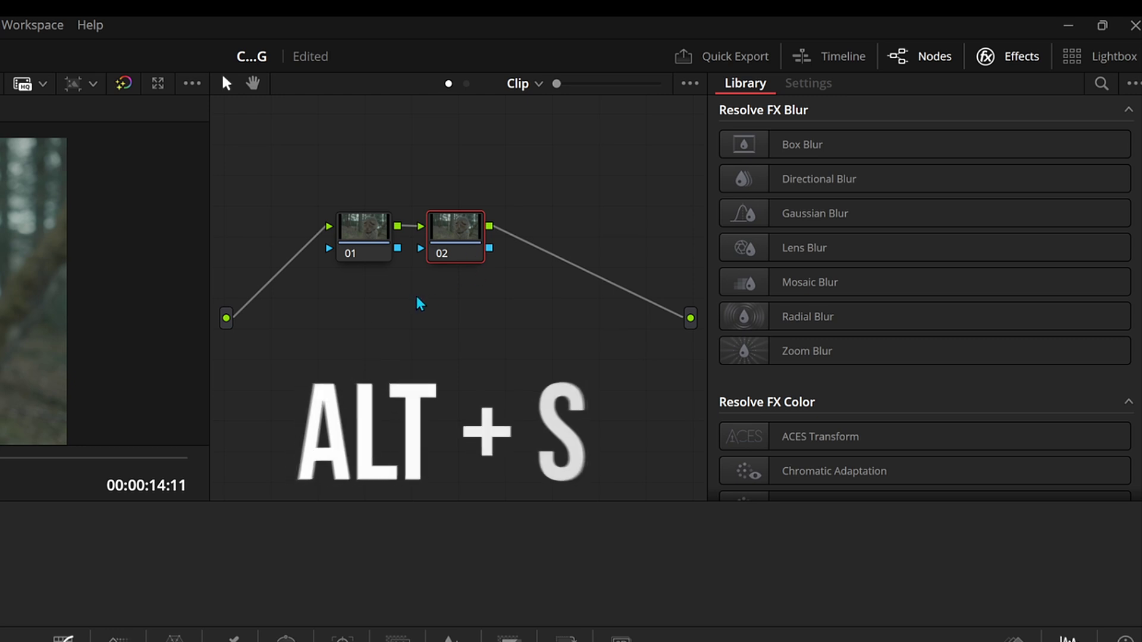
key("alt+s")
key("alt+s")
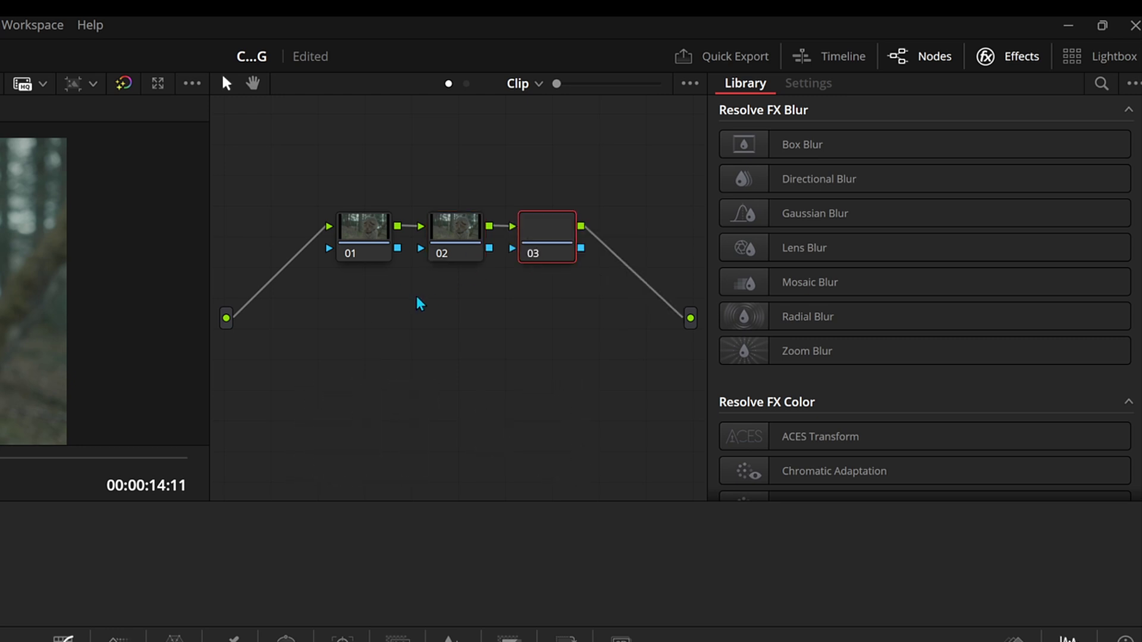
key("alt+o")
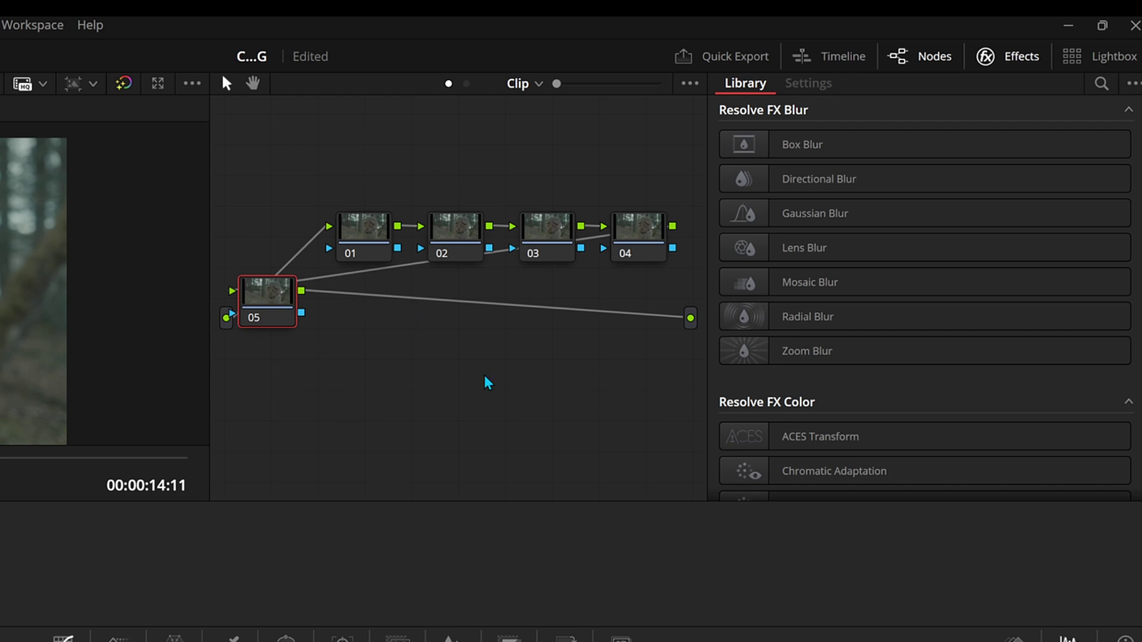
right_click(384, 404)
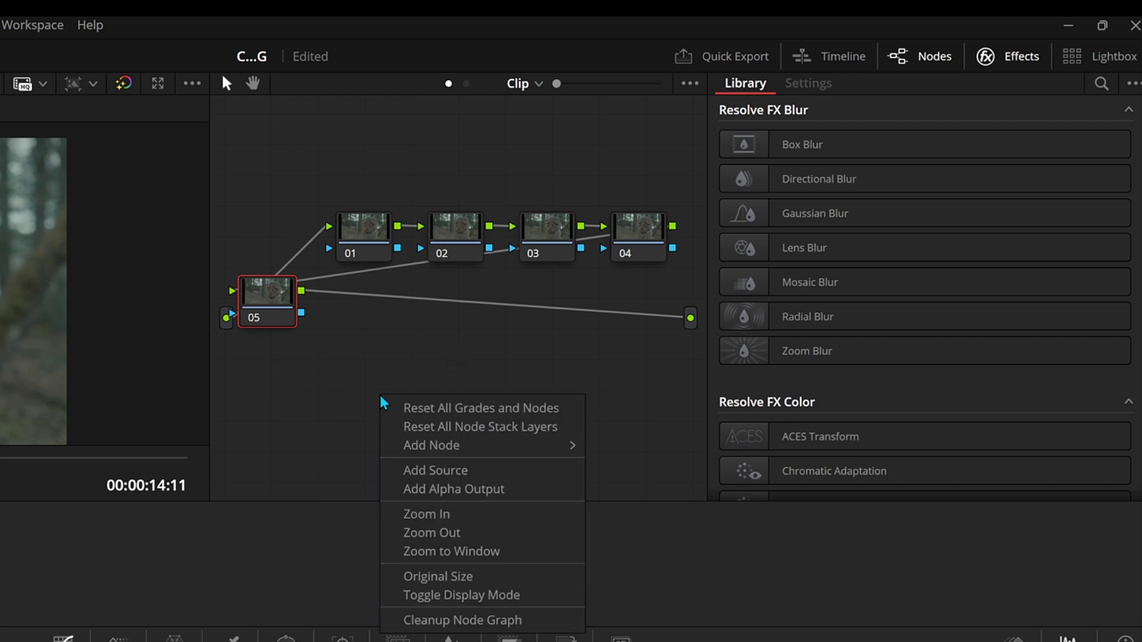
left_click(416, 620)
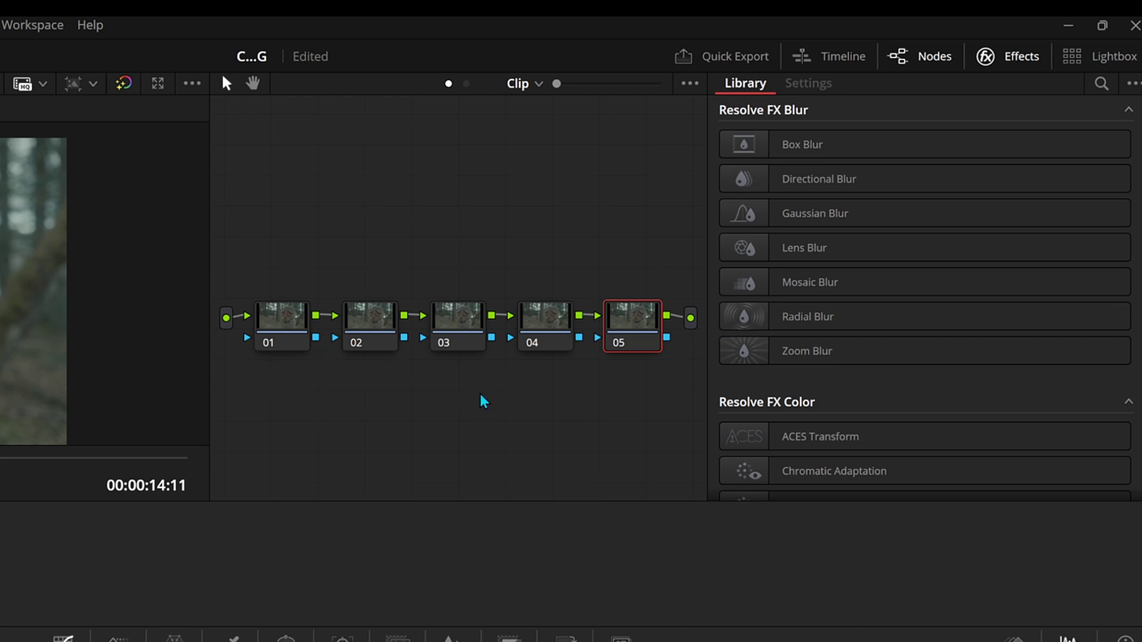
left_click(290, 305)
key("shift+apostrophe")
key("shift+apostrophe")
key("shift+apostrophe")
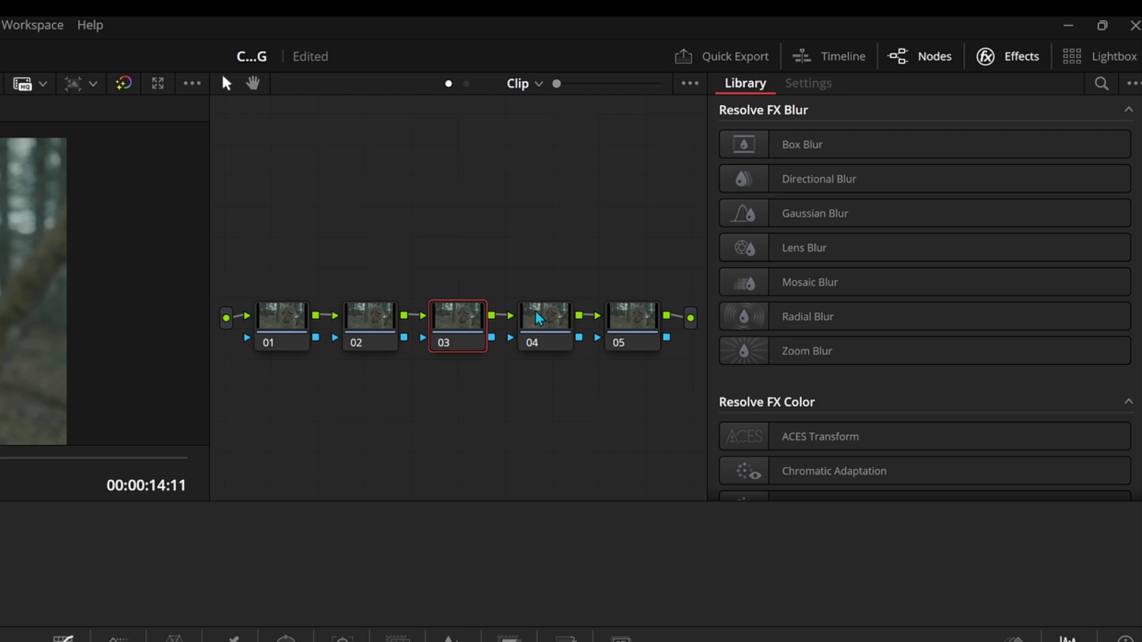
- Label node 01 as W BAL and node 02 as EXO
left_click(290, 315)
right_click(292, 320)
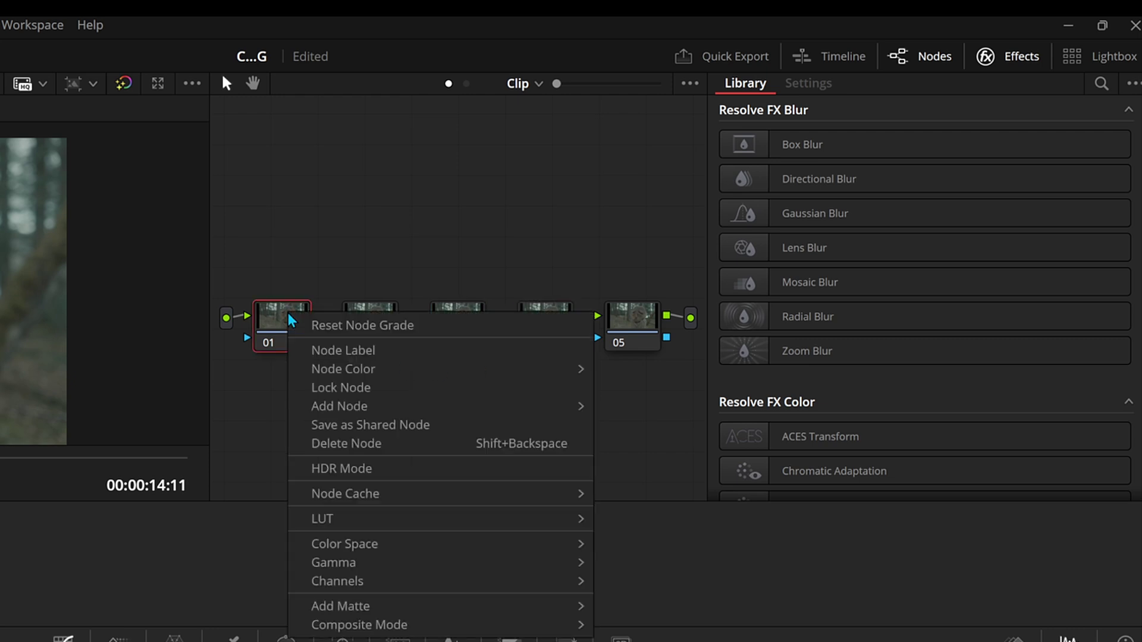
left_click(355, 350)
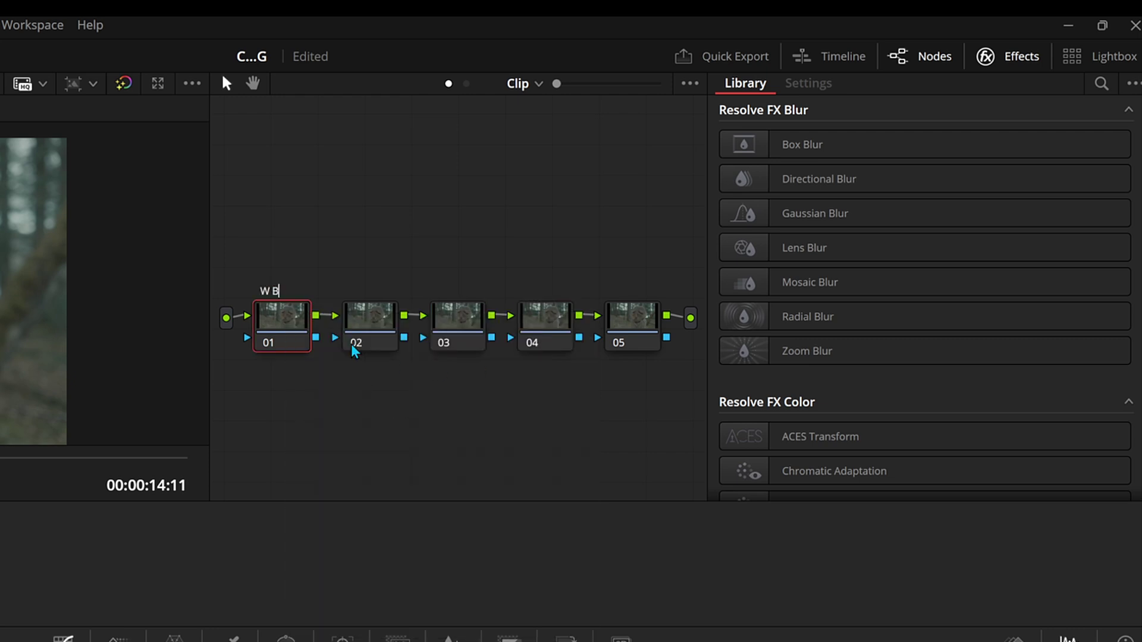
right_click(355, 320)
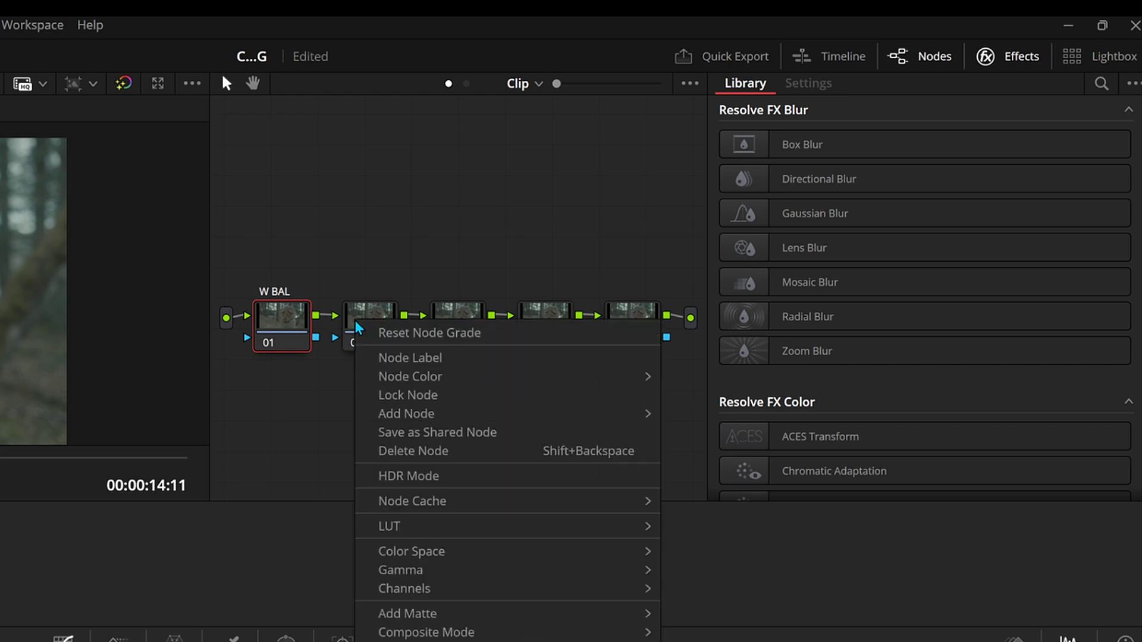
left_click(404, 355)
type("EXO")
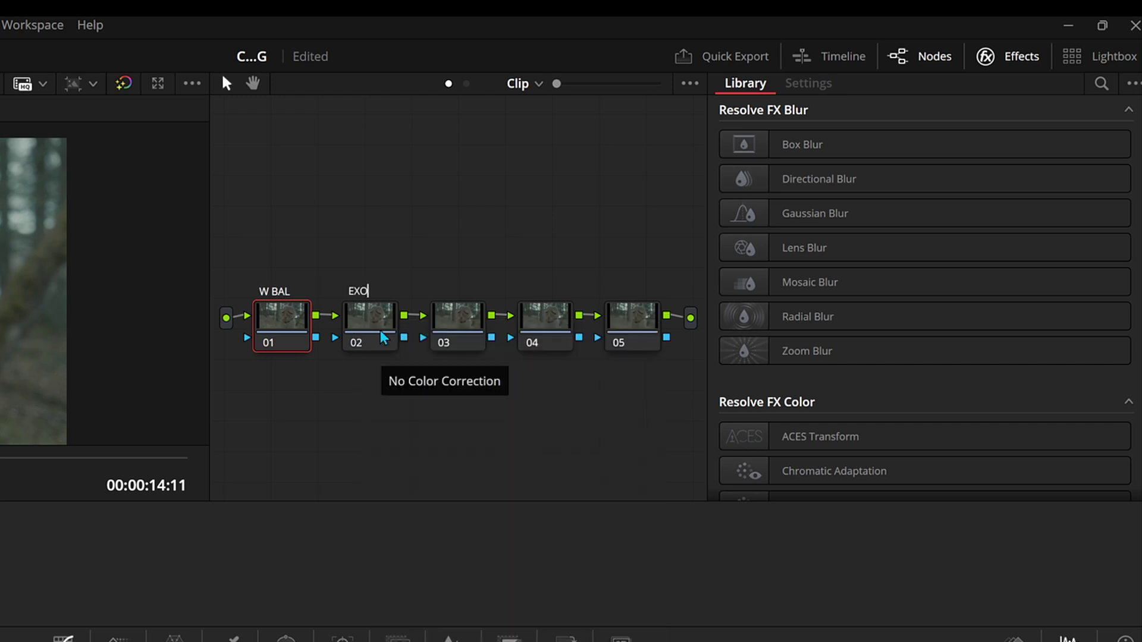
key("Return")
- Label node 03 as CON and node 04 as SAT
right_click(461, 307)
left_click(504, 340)
type("CON")
key("Return")
right_click(535, 320)
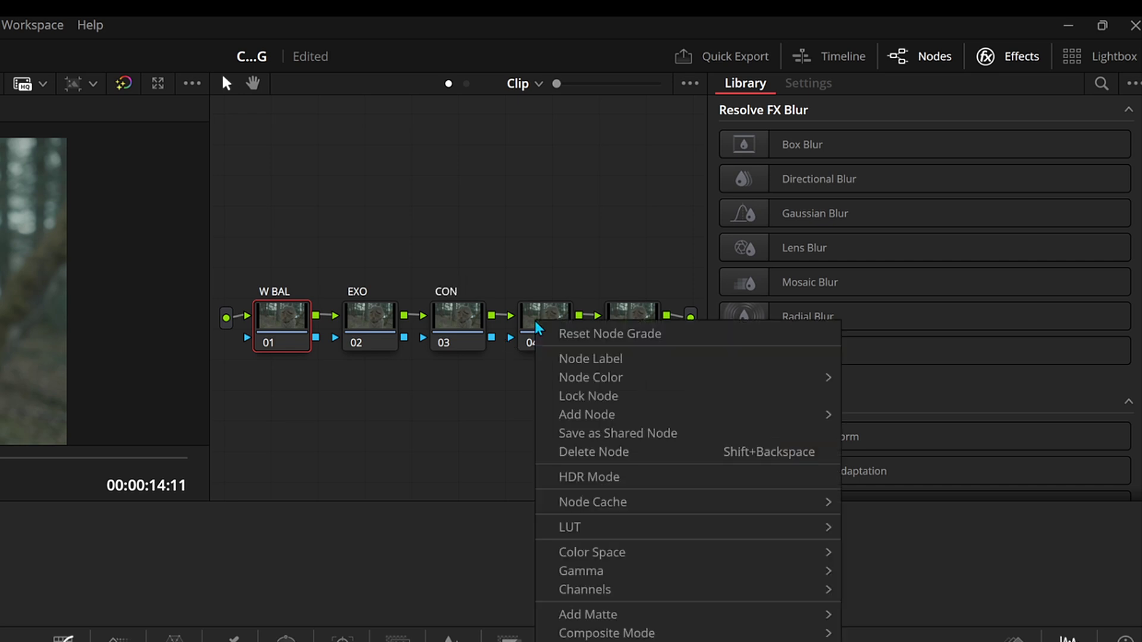
left_click(592, 360)
type("SAT")
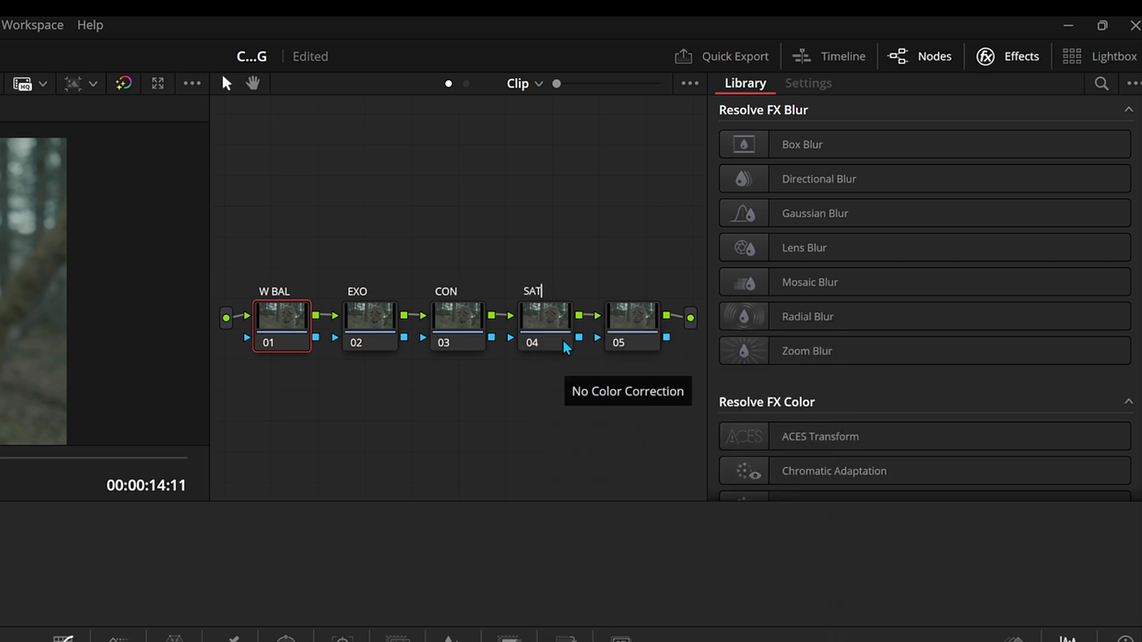
left_click(563, 343)
- Label the last node, 05, as CST
right_click(634, 306)
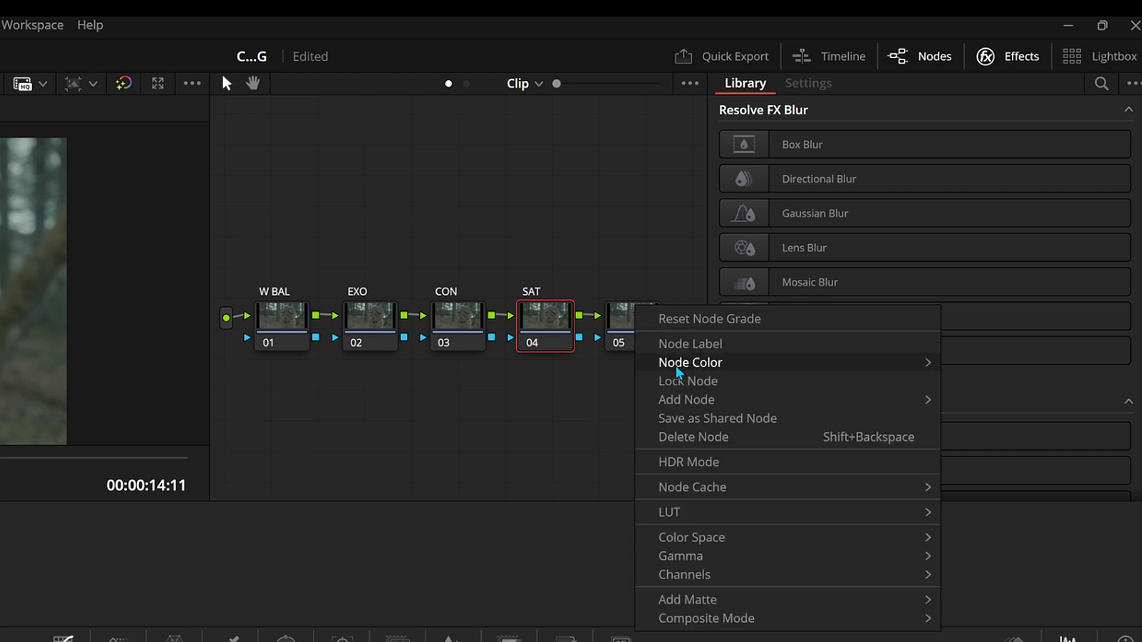
left_click(688, 345)
type("CST")
key("Return")
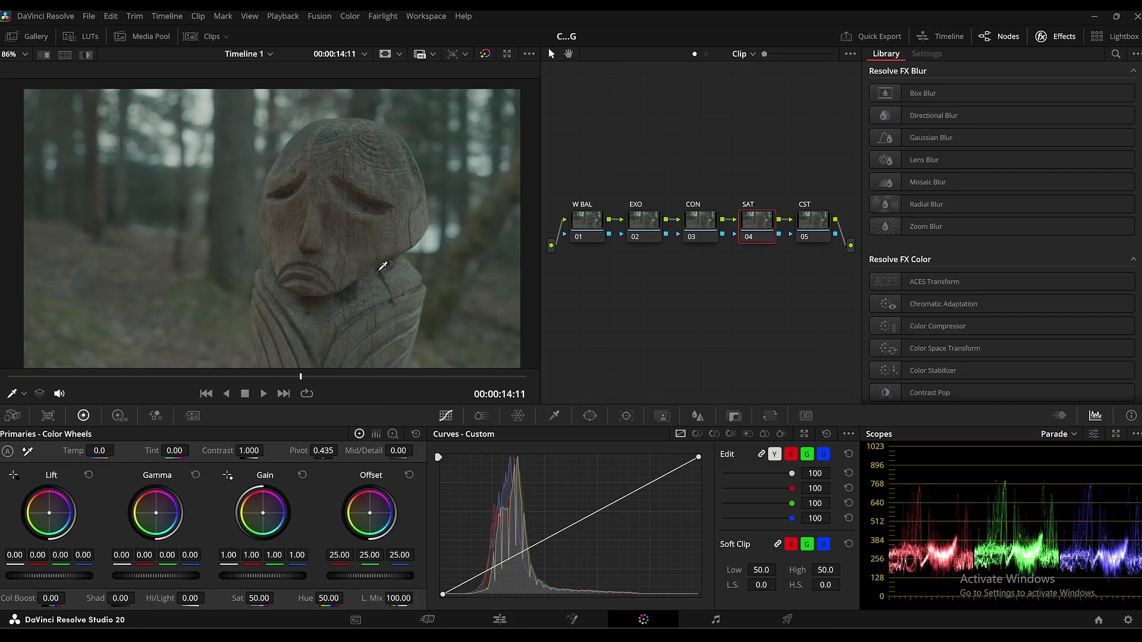
- Apply the Color Space Transform effect to the CST node
left_click(812, 230)
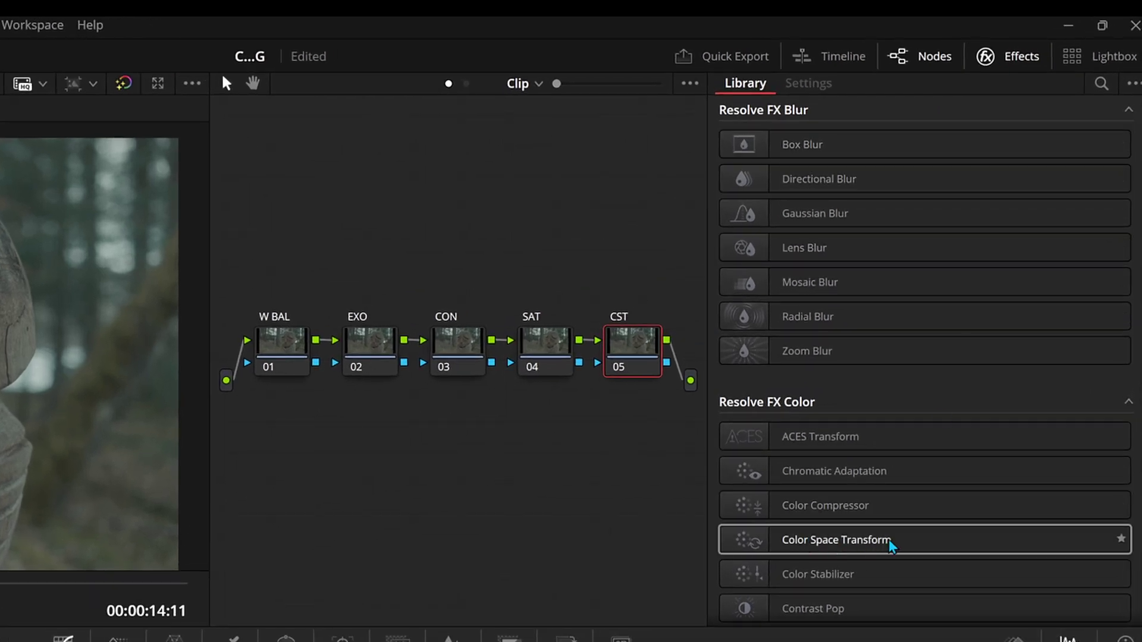
left_click_drag(840, 547, 641, 349)
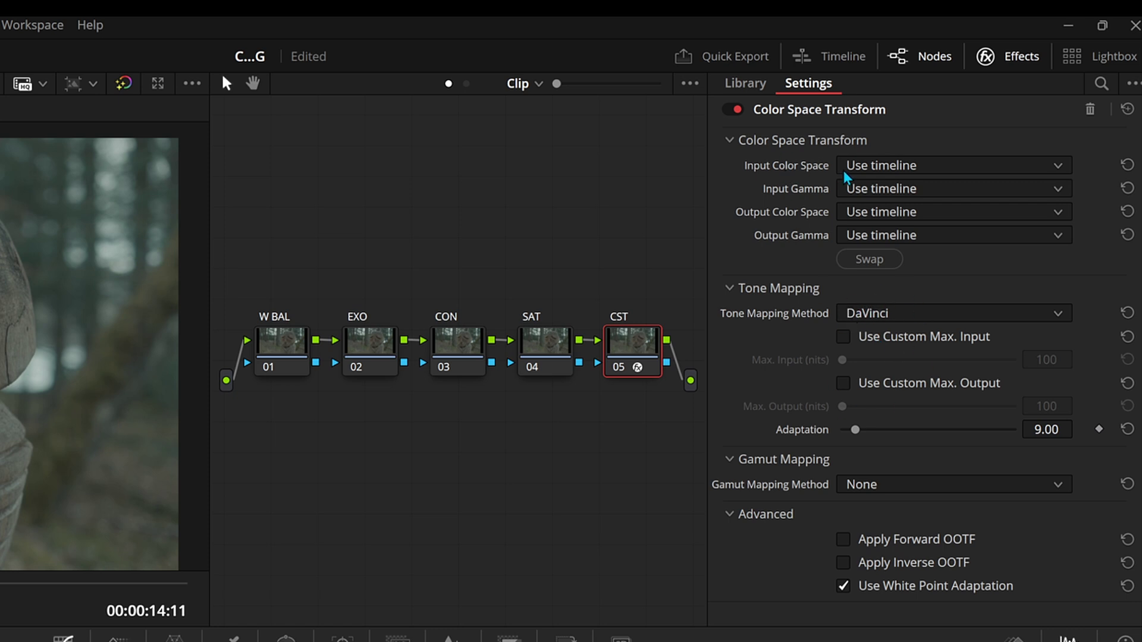
- Set the Color Space Transform's input color space to Sony S-Gamut and its input gamma to Sony S-Log
left_click(892, 167)
scroll(921, 232, "down", 15)
scroll(920, 238, "up", 15)
scroll(921, 239, "down", 15)
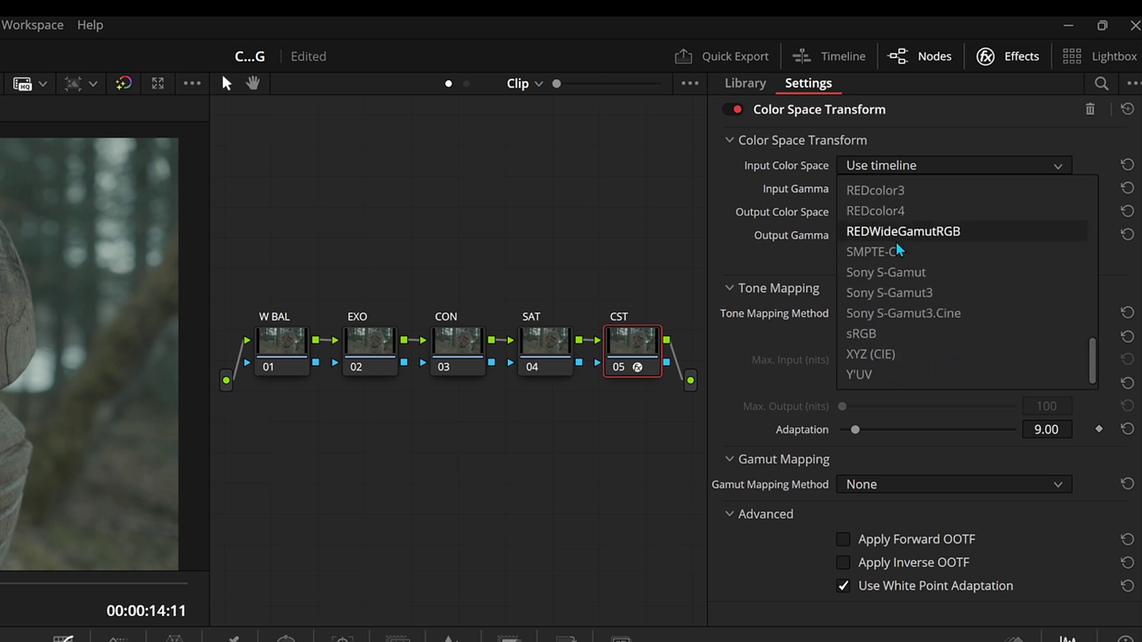
left_click(923, 274)
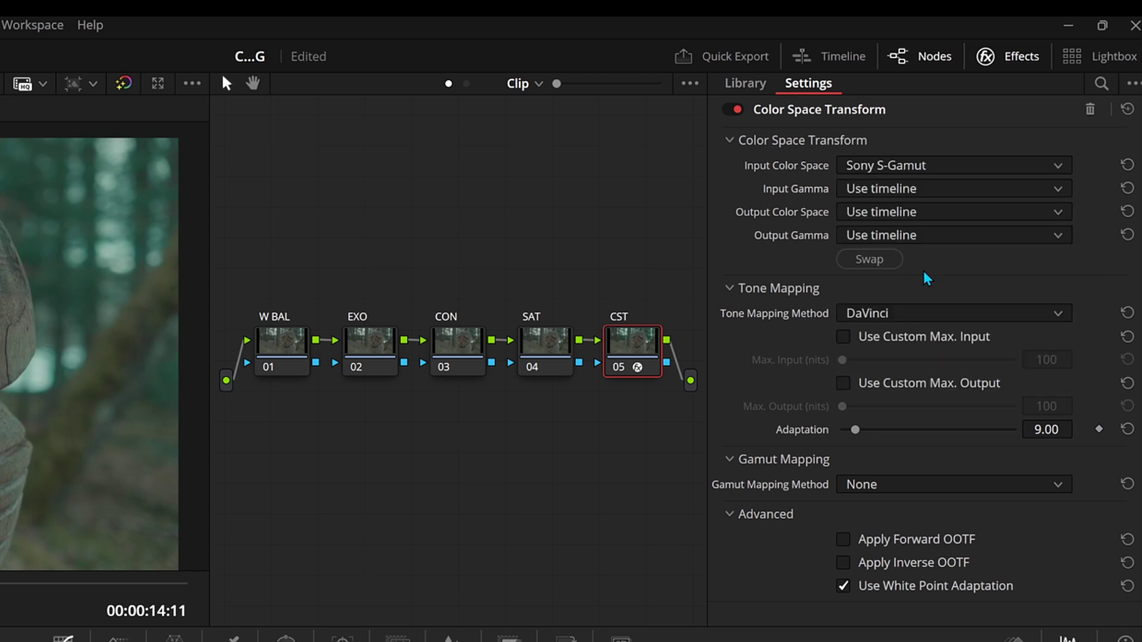
left_click(892, 189)
left_click_drag(1093, 220, 1093, 357)
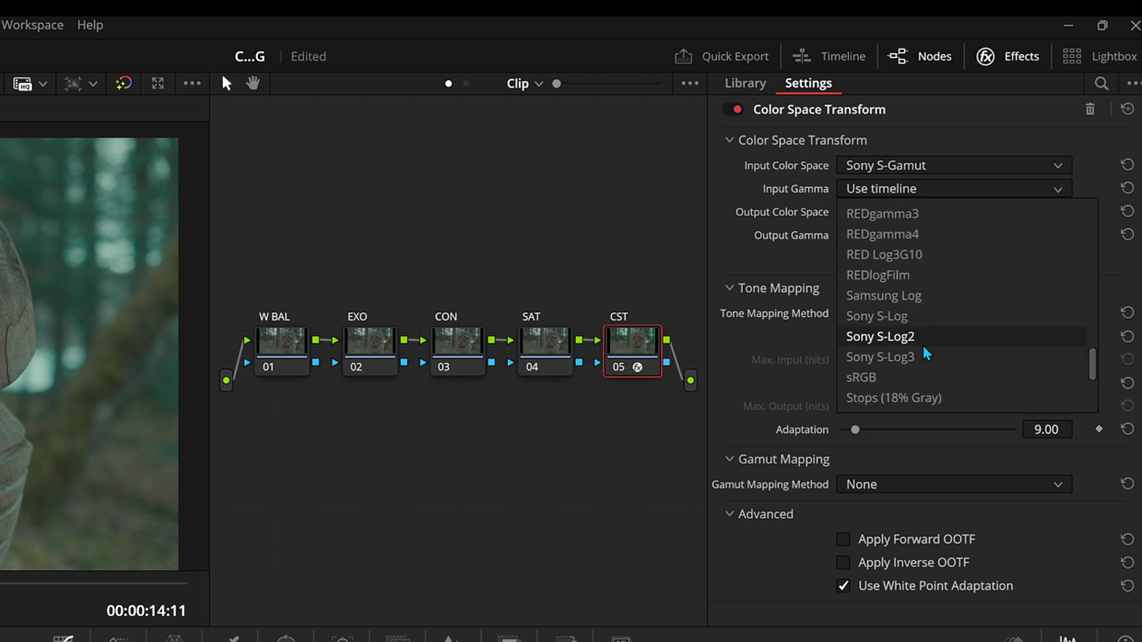
left_click(900, 324)
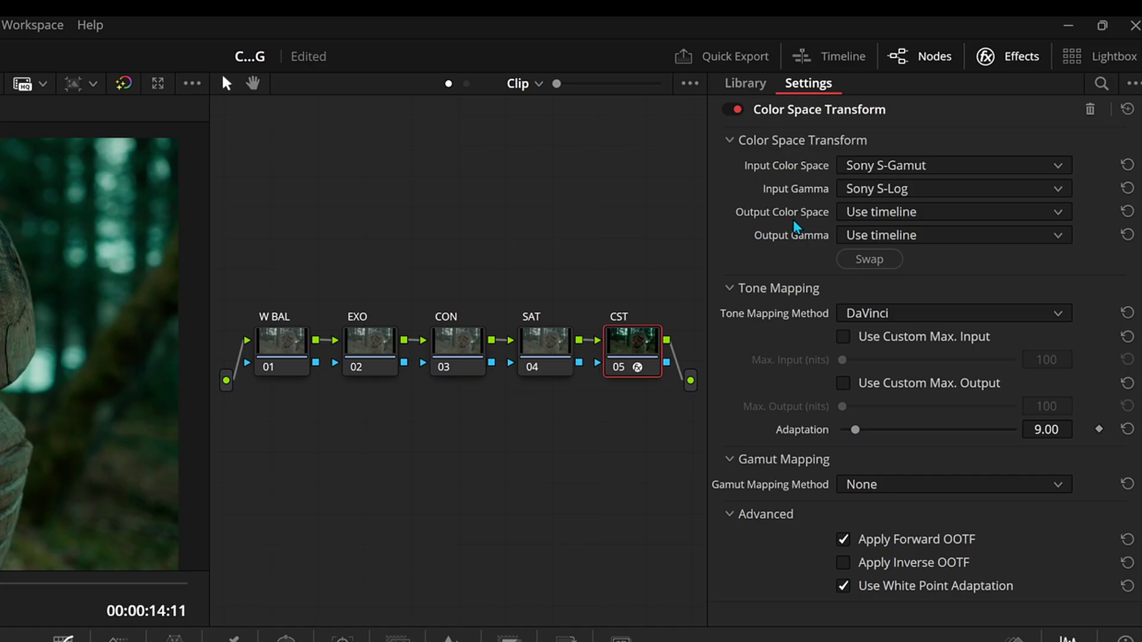
- Set the Color Space Transform's output color space and output gamma both to Rec.709
left_click(886, 214)
scroll(908, 297, "down", 5)
scroll(898, 345, "up", 4)
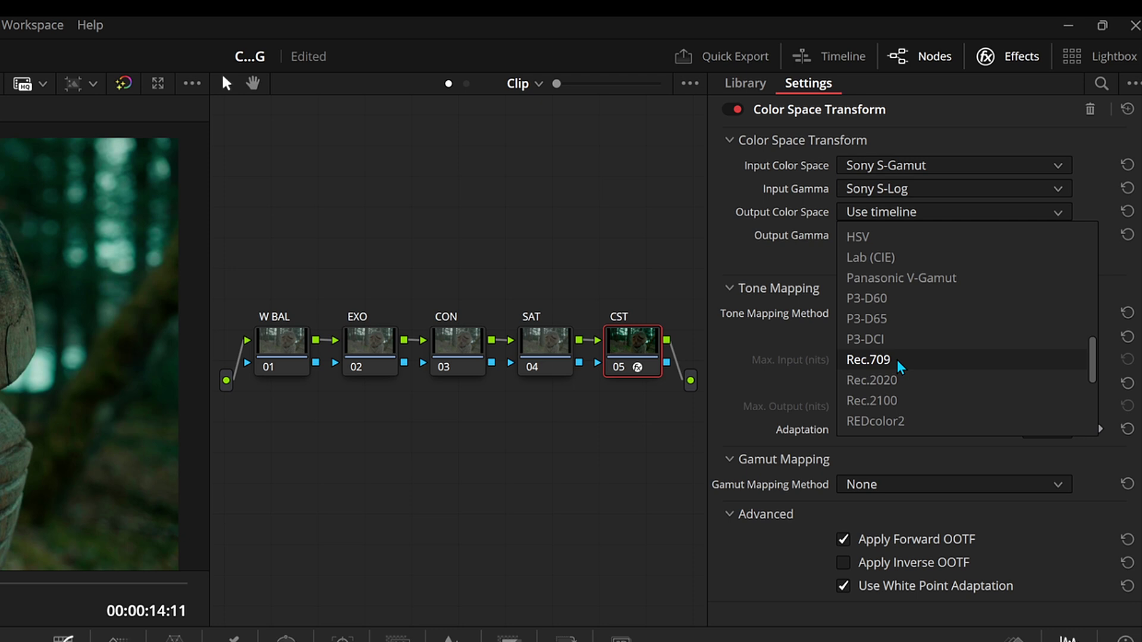
left_click(897, 360)
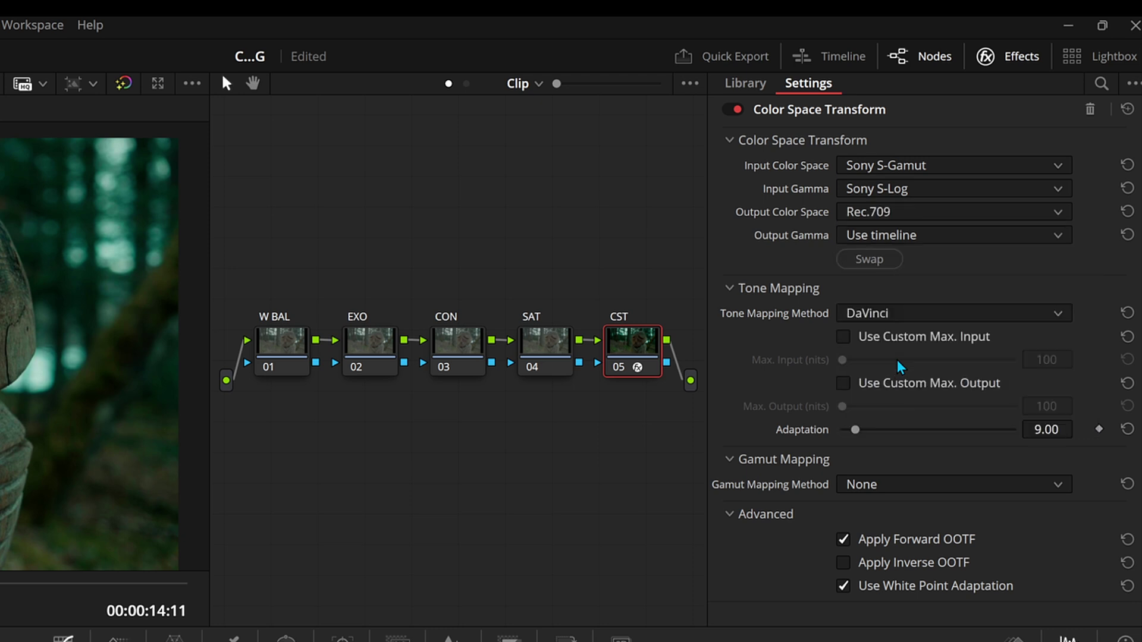
left_click(866, 234)
scroll(909, 342, "down", 3)
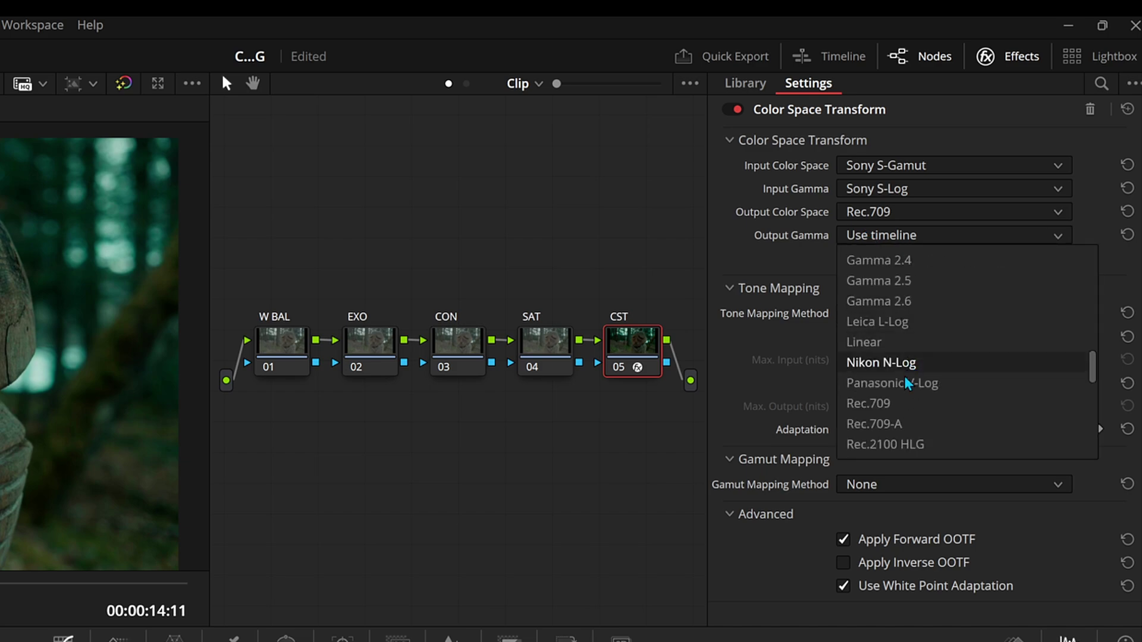
left_click(896, 404)
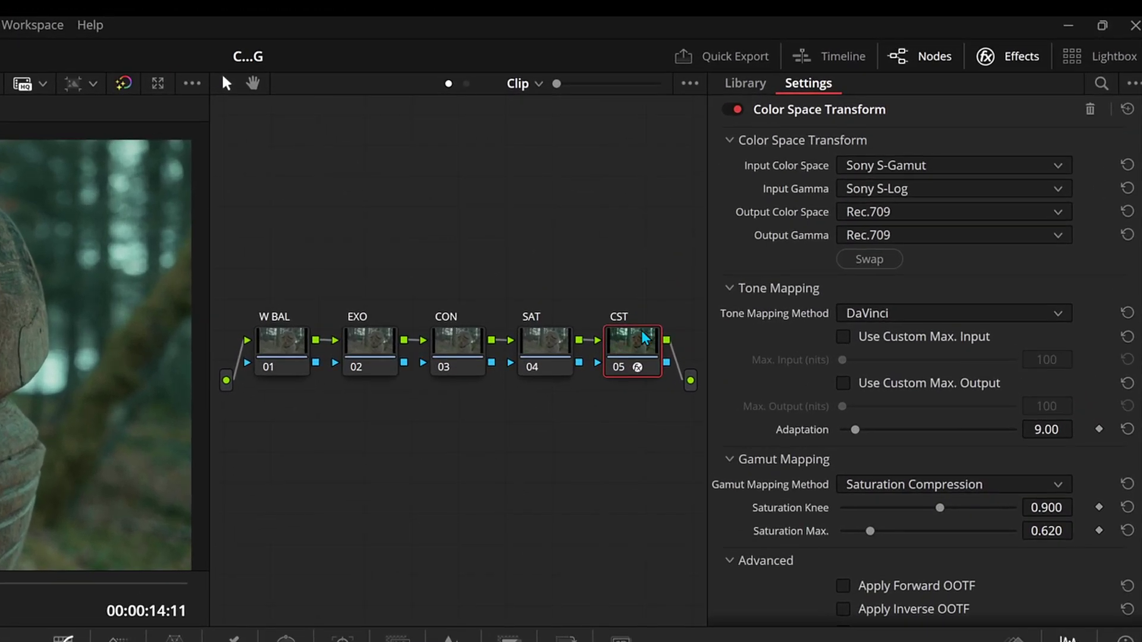
- Disable and re-enable the CST node to compare the image with and without the transform
left_click(617, 366)
left_click(618, 367)
left_click(618, 366)
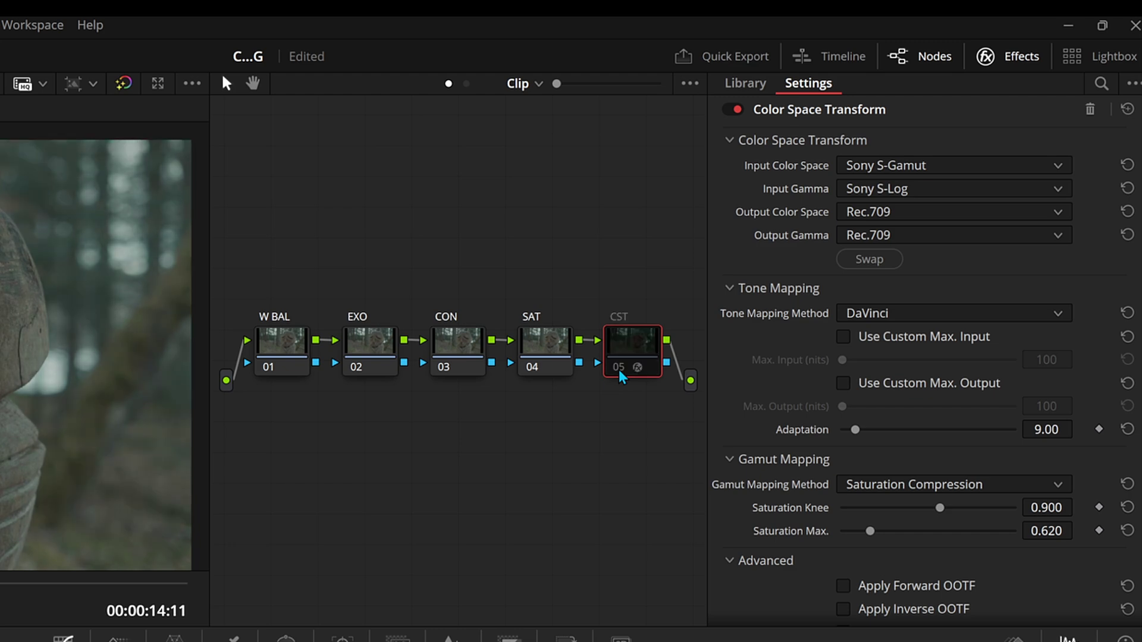
left_click(618, 370)
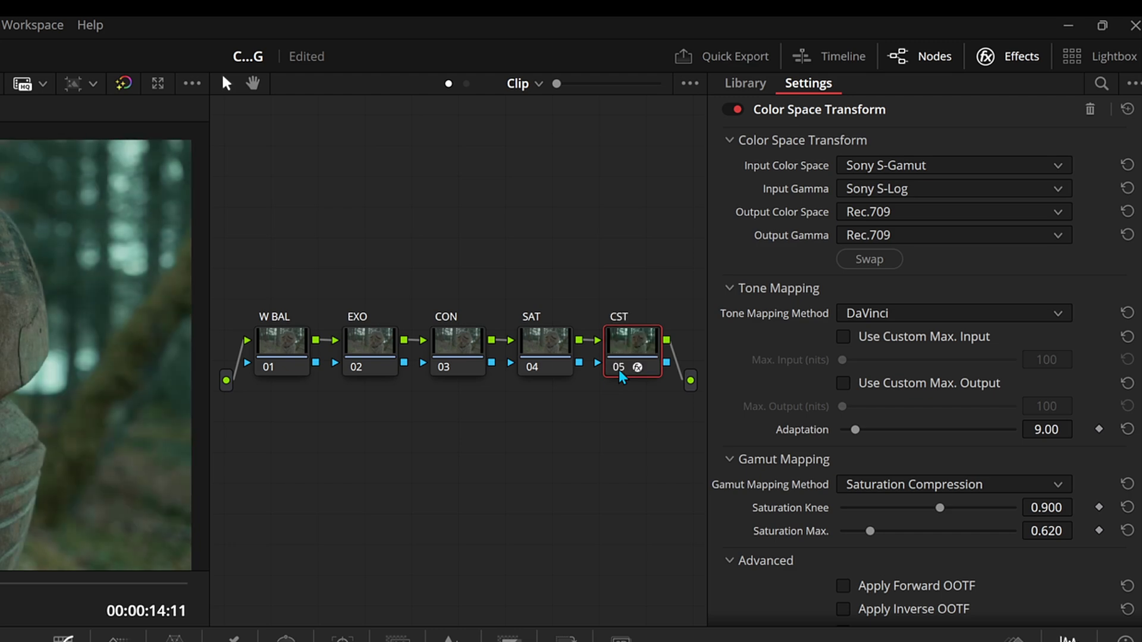
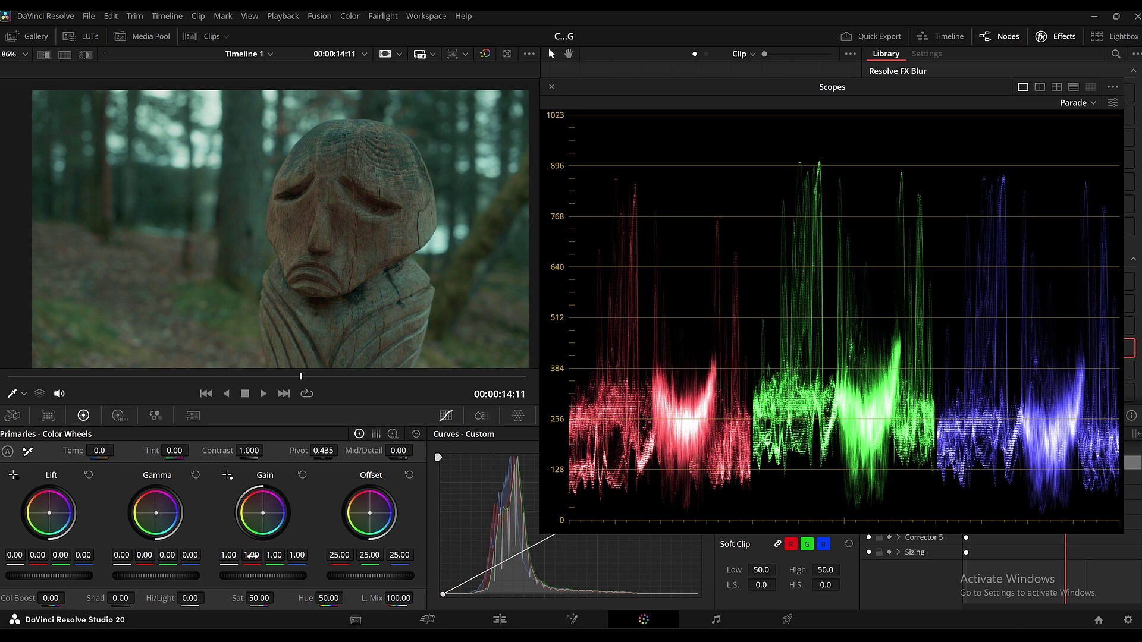
- Balance the W BAL node's highlights by setting both the red and the blue Gain to 1.04
left_click_drag(251, 554, 258, 554)
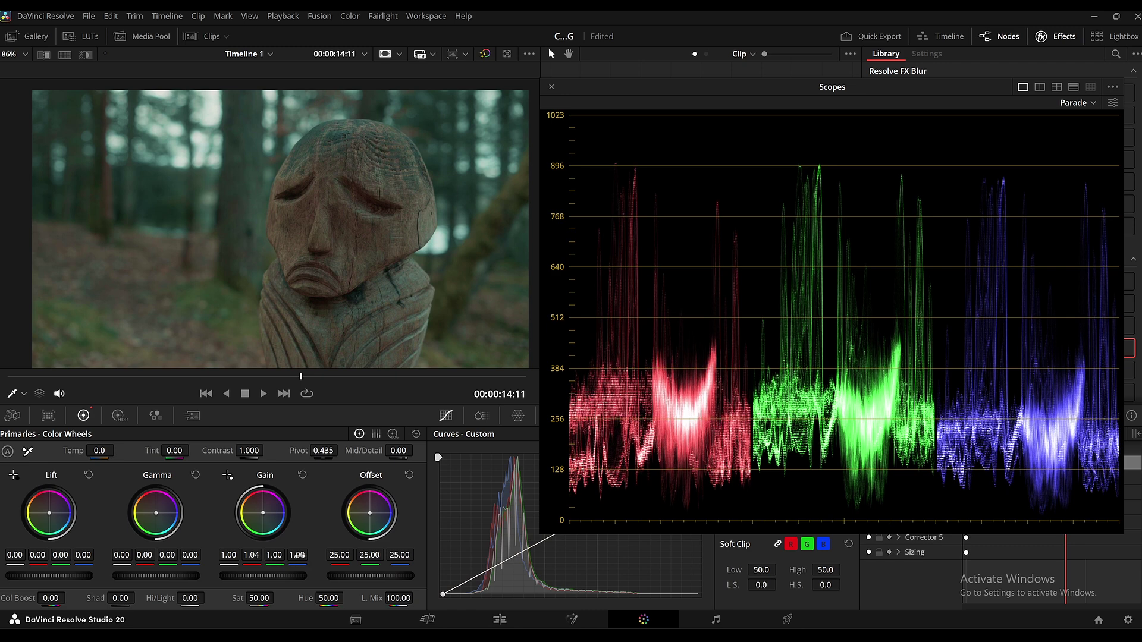
left_click_drag(296, 554, 306, 555)
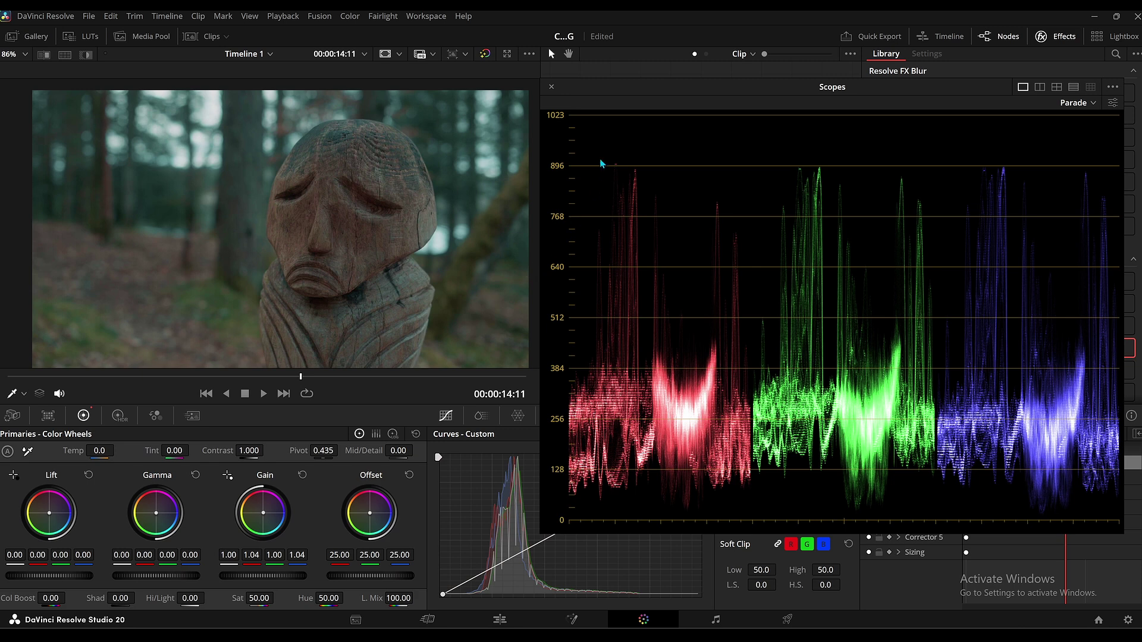
- Uncover the node graph and toggle the W BAL node off and on to compare the white balance correction
left_click_drag(596, 88, 598, 277)
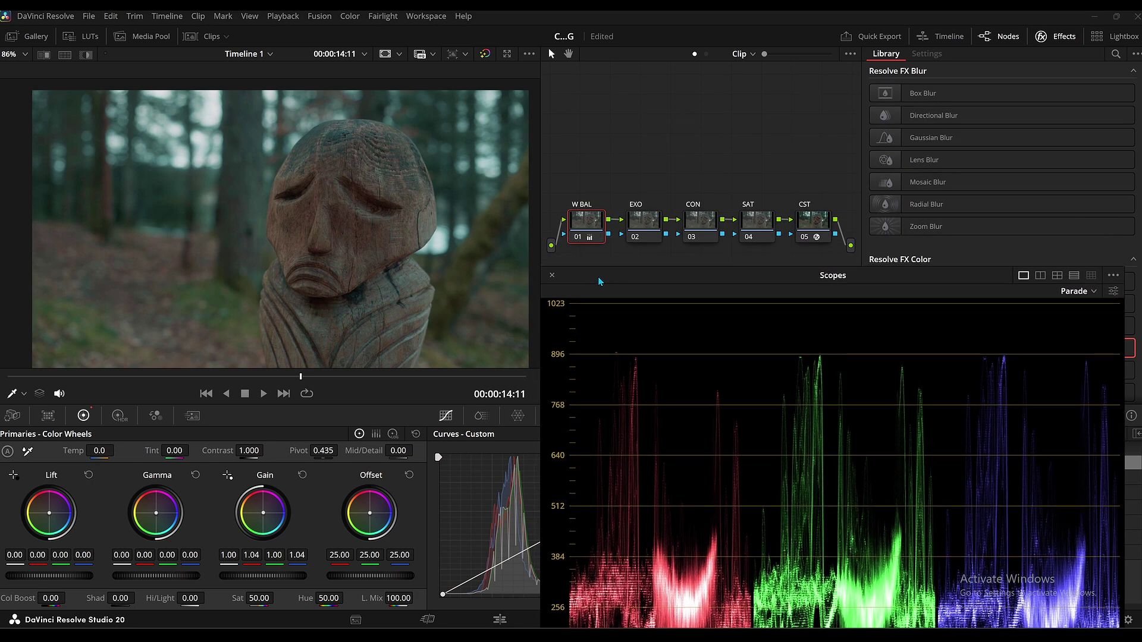
left_click(578, 238)
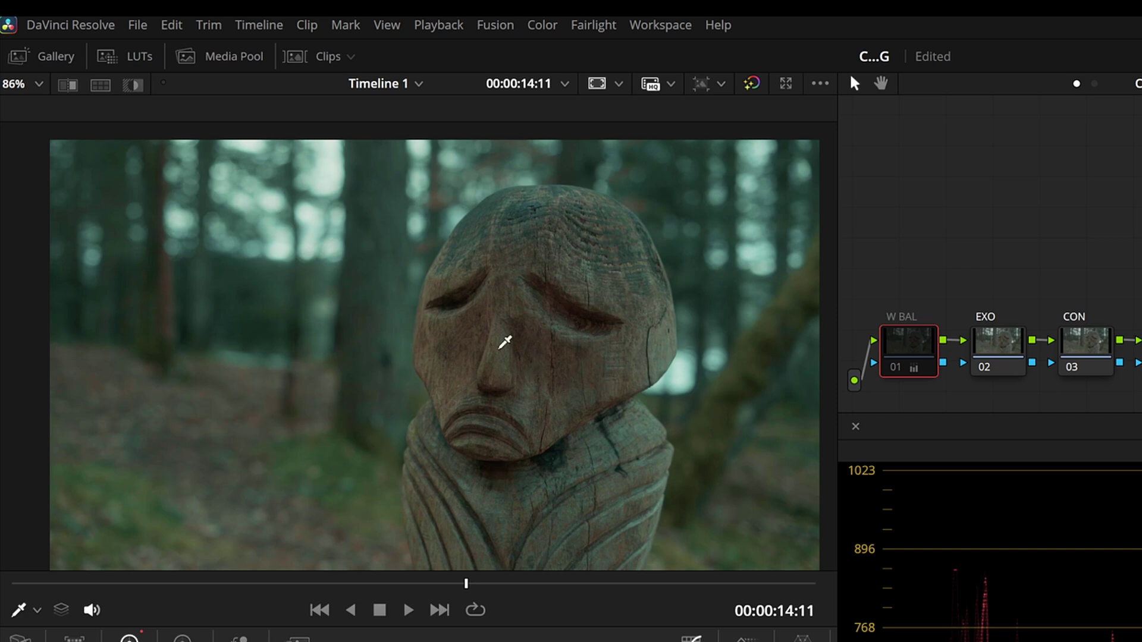
left_click(901, 370)
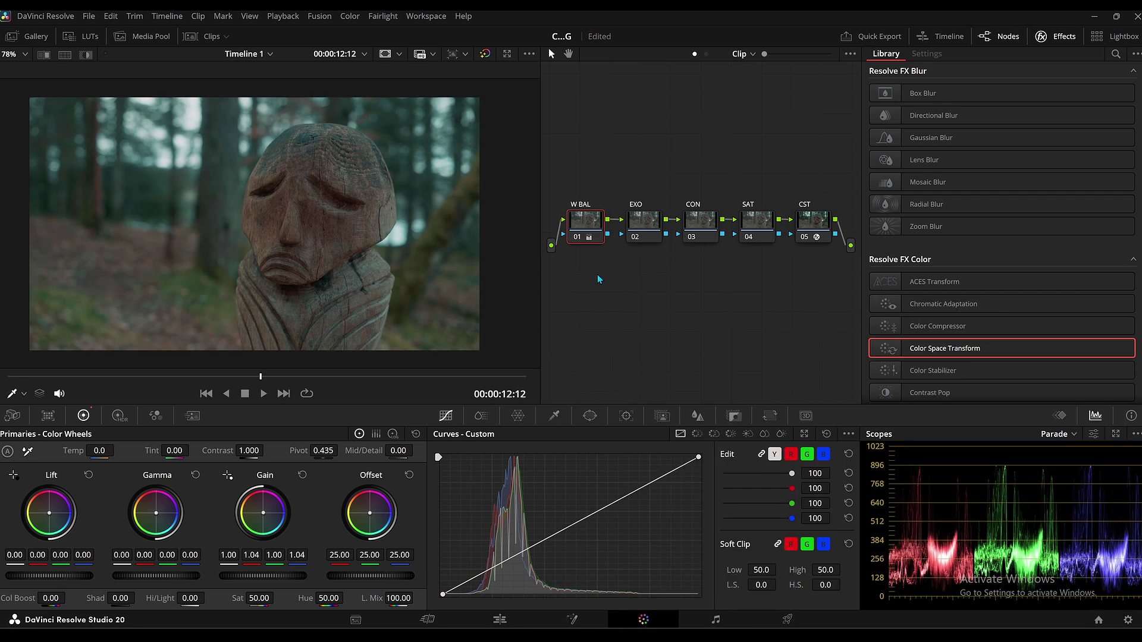
left_click(576, 239)
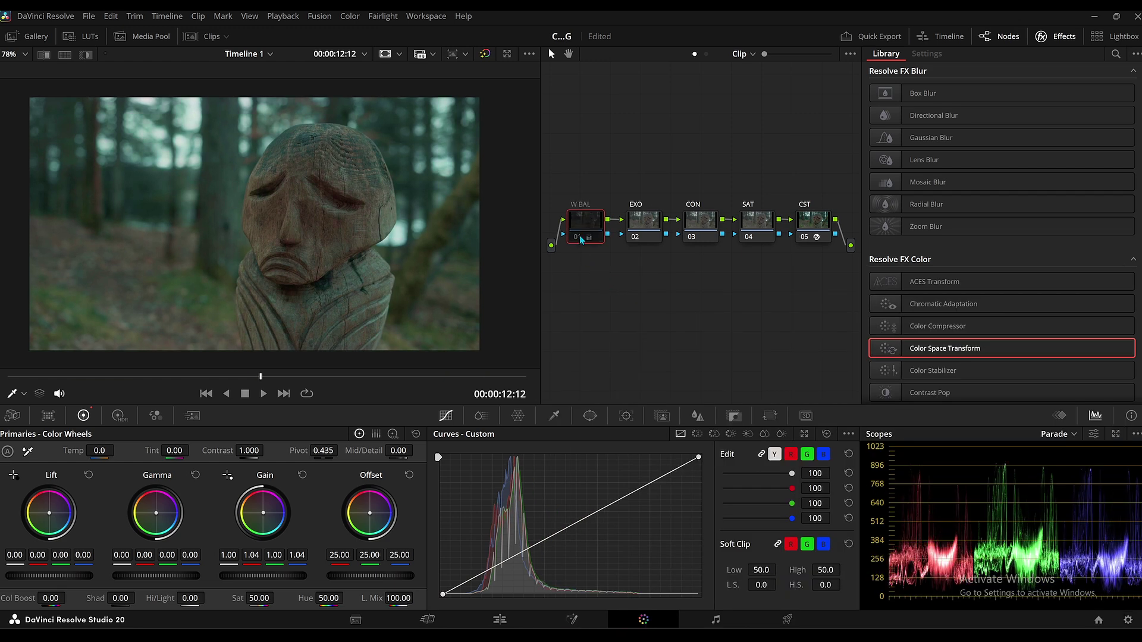
left_click(581, 239)
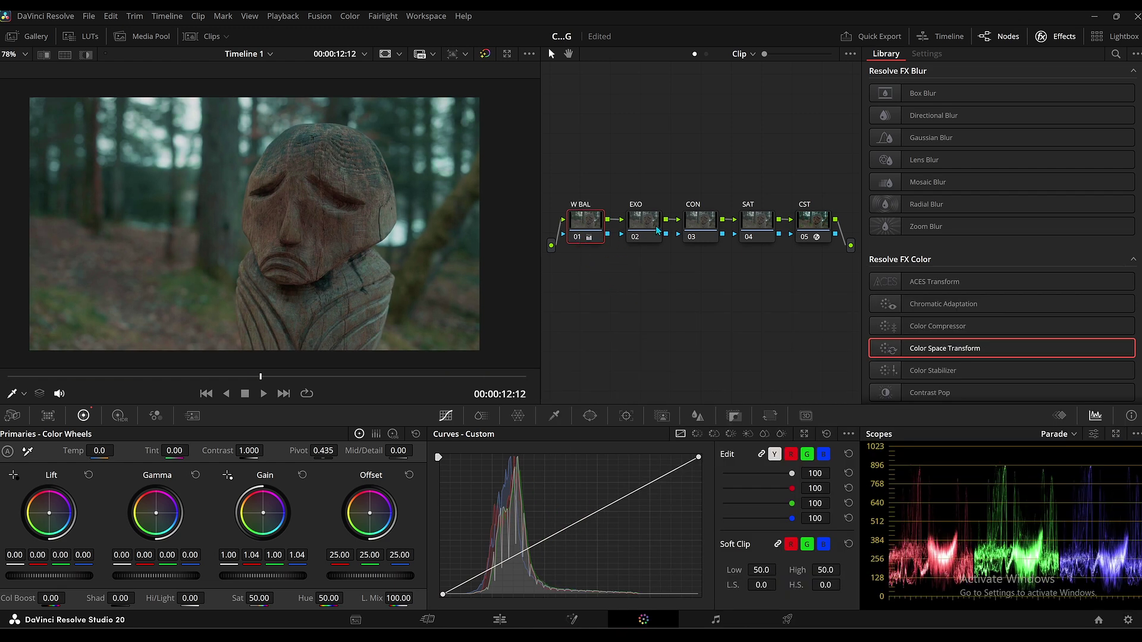
- On the EXO node, raise the HDR Global exposure to 0.70, judging it on the enlarged parade scope
left_click(639, 223)
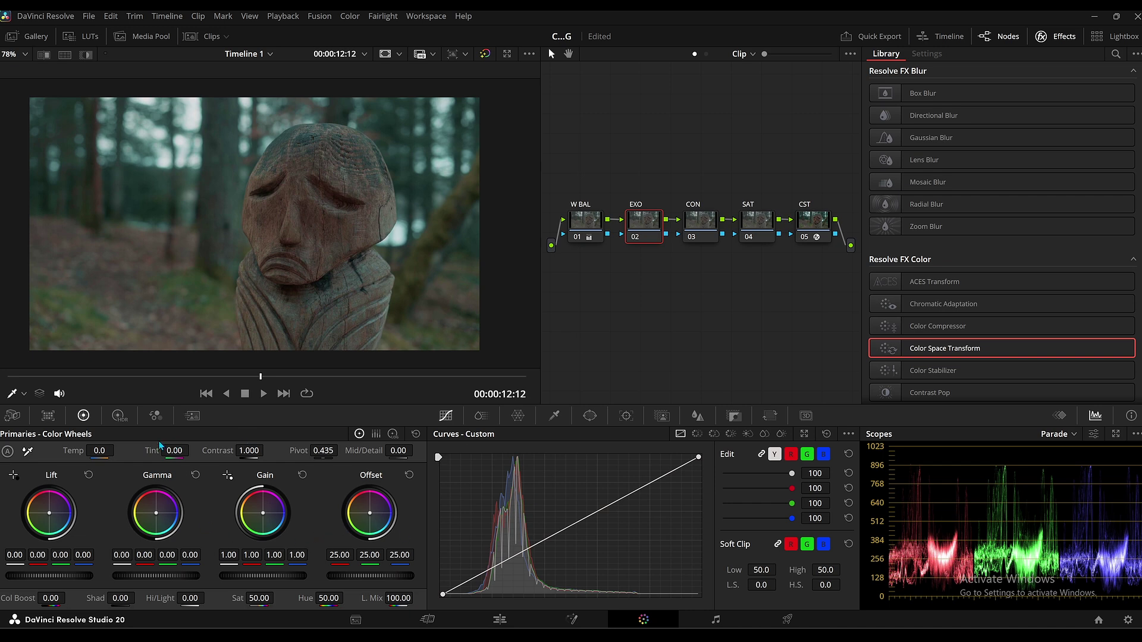
left_click(119, 416)
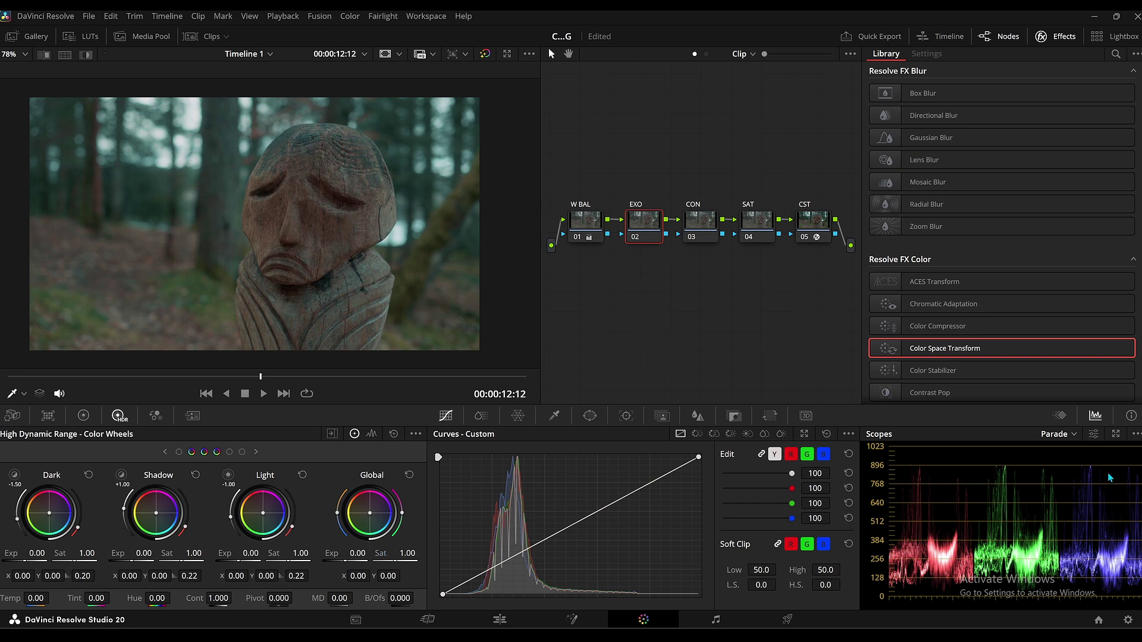
left_click(1115, 435)
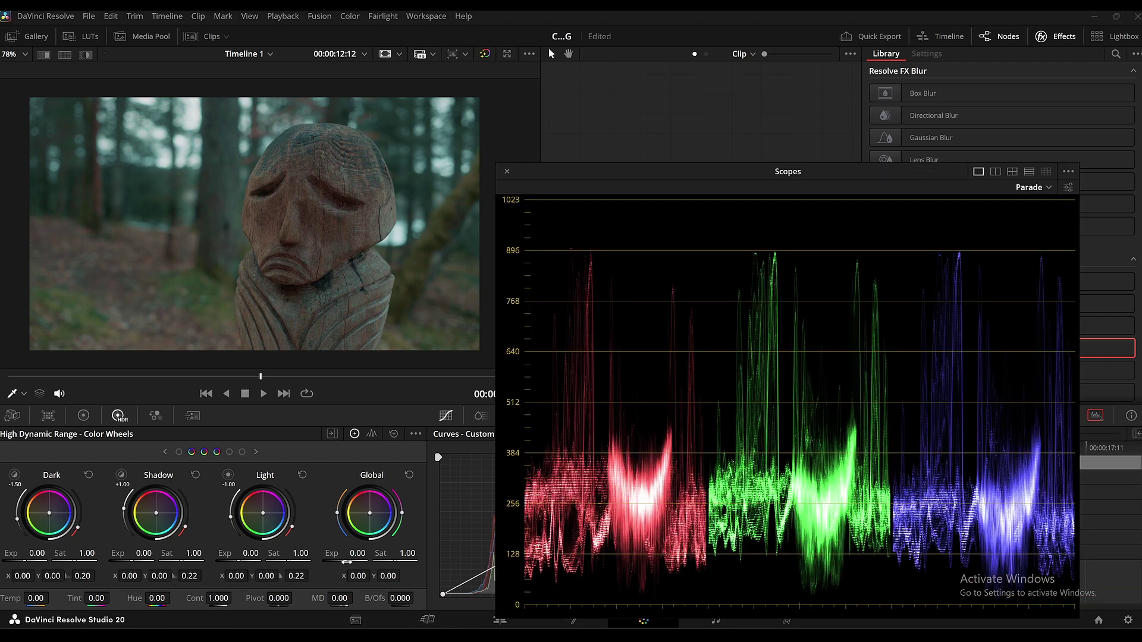
left_click_drag(345, 561, 470, 561)
left_click(409, 475)
left_click_drag(358, 553, 399, 553)
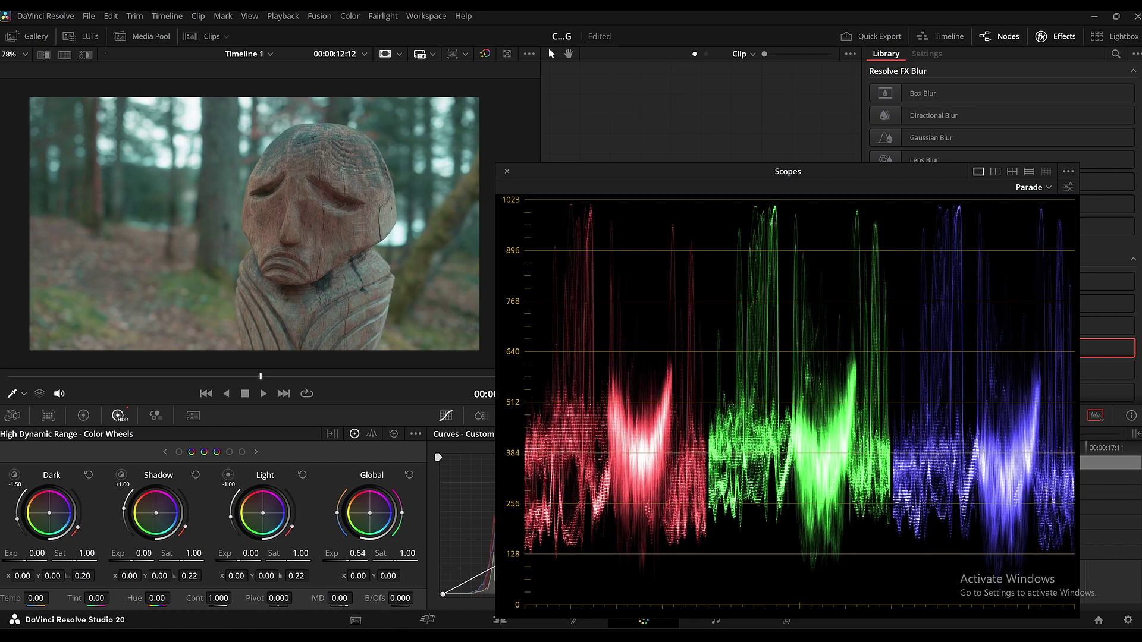
left_click_drag(358, 553, 423, 553)
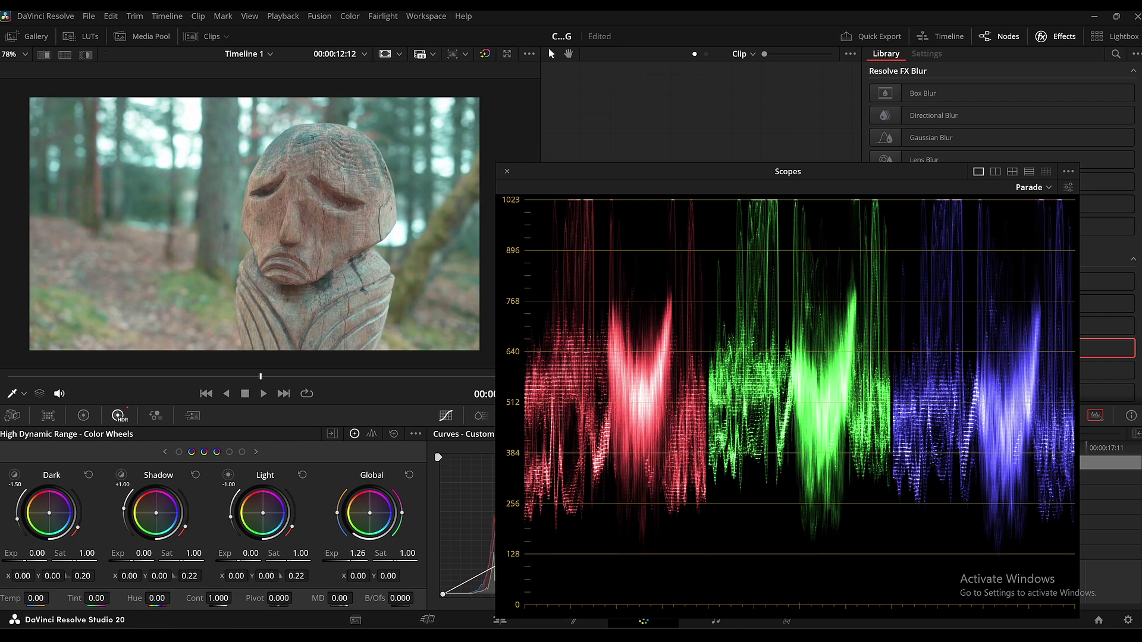
left_click_drag(423, 553, 362, 553)
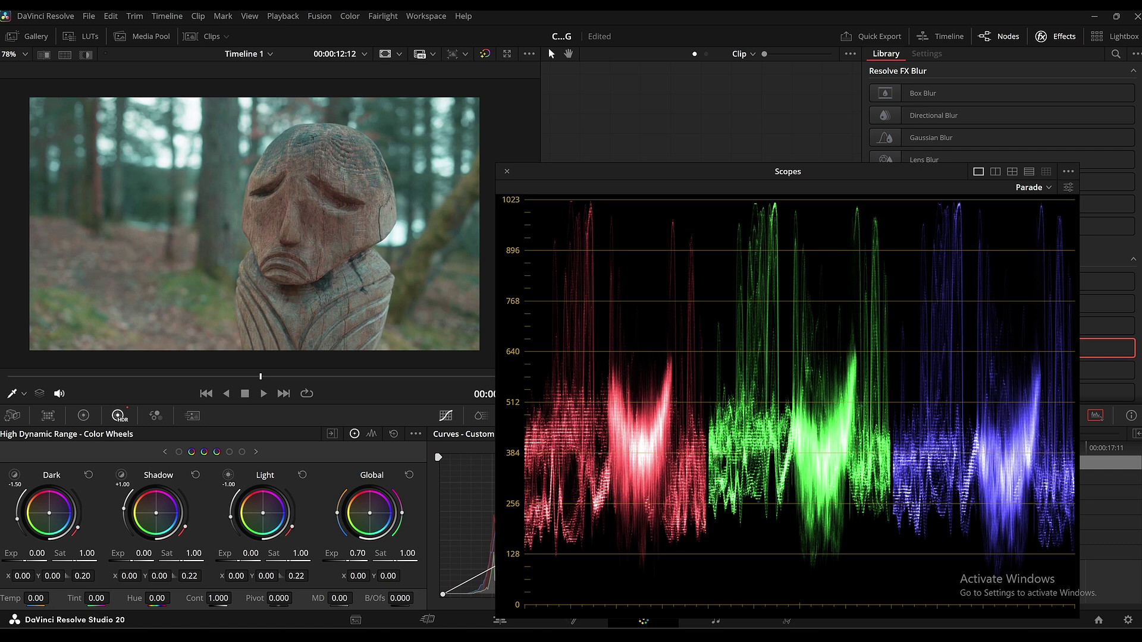
left_click(507, 171)
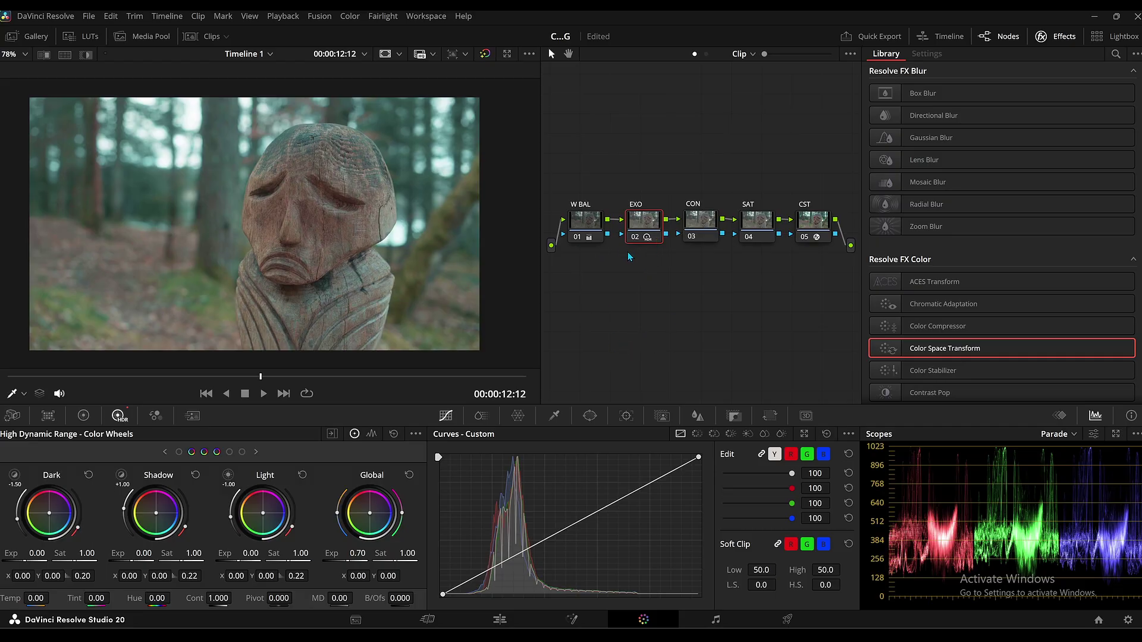
- On the CON node, set the primaries' Shadows to -46.50 and Highlights to 15.00, judging them on the enlarged parade scope
left_click(701, 226)
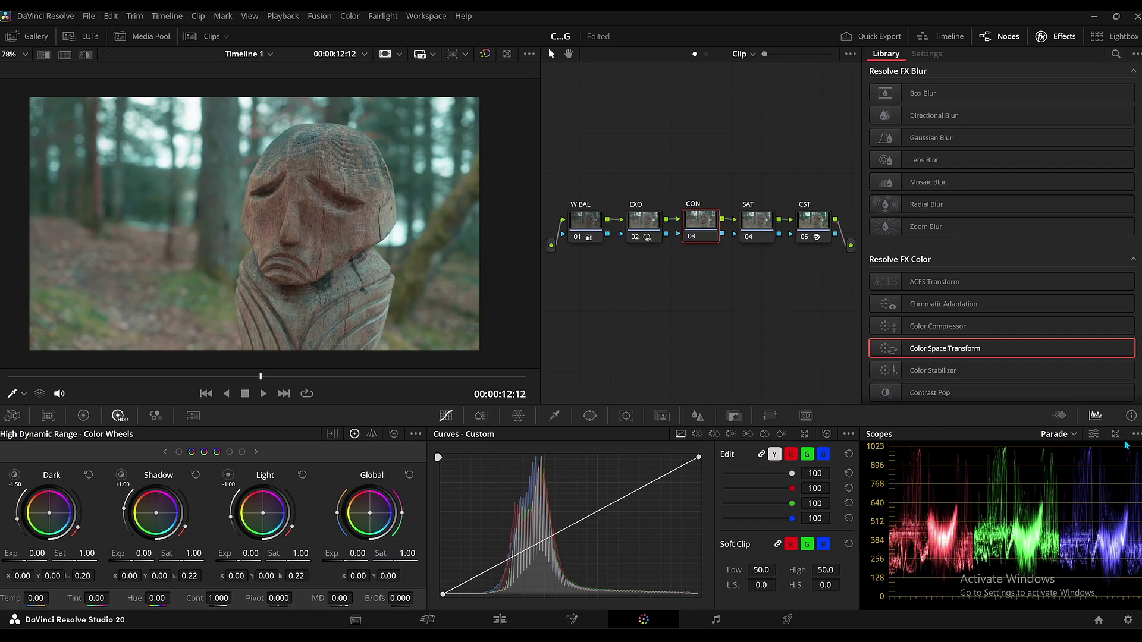
left_click(1115, 435)
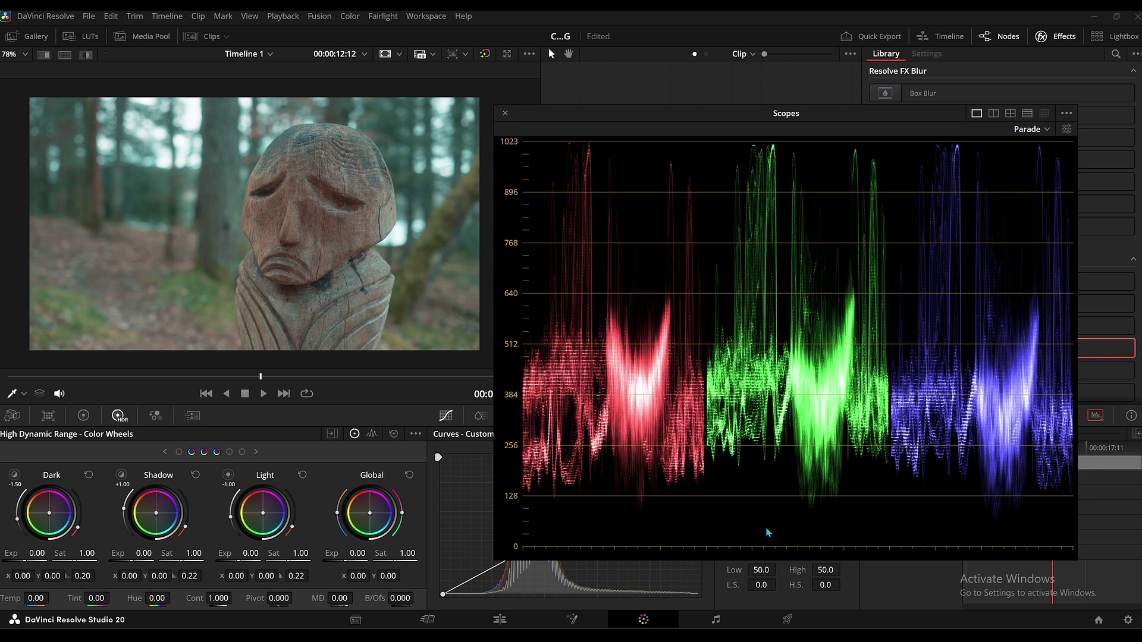
left_click(84, 415)
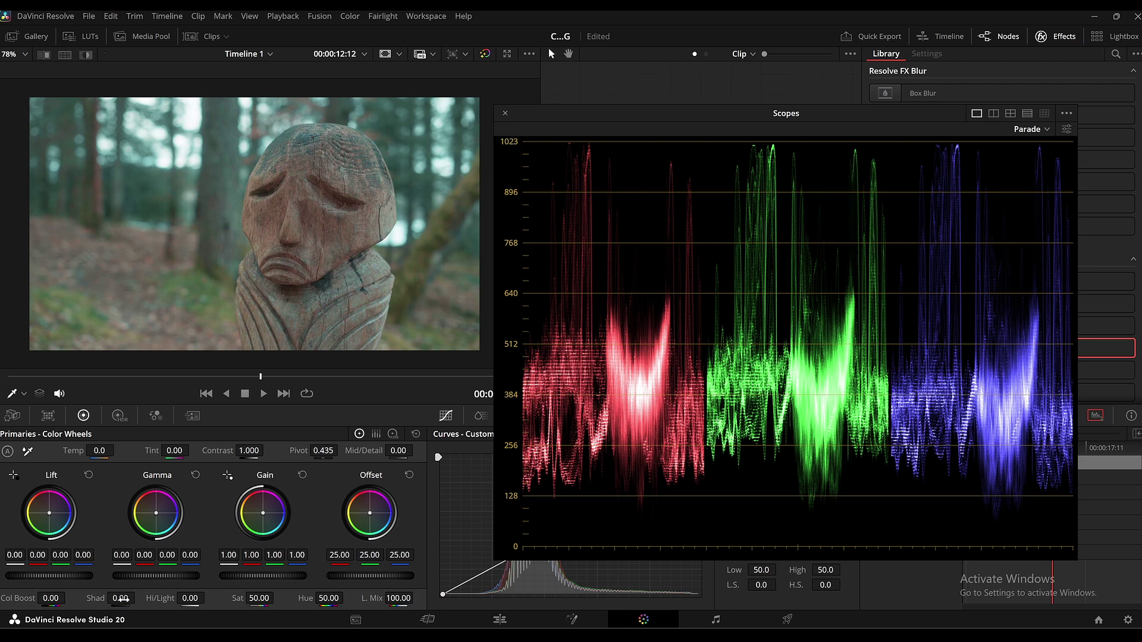
left_click_drag(120, 598, 91, 598)
left_click_drag(120, 598, 106, 598)
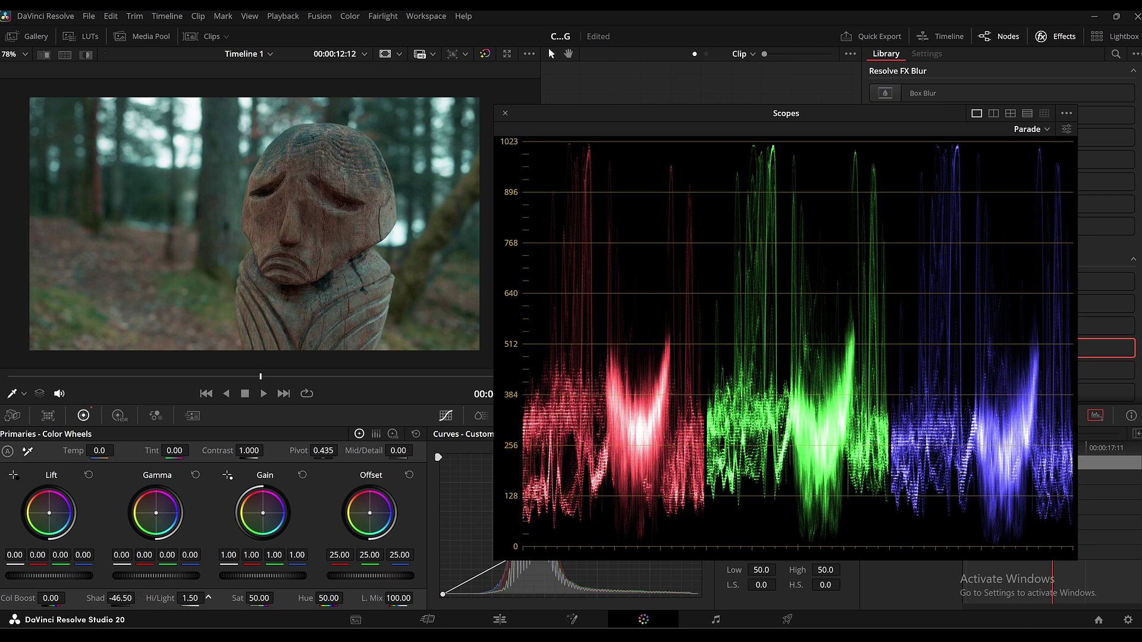
left_click_drag(191, 599, 208, 597)
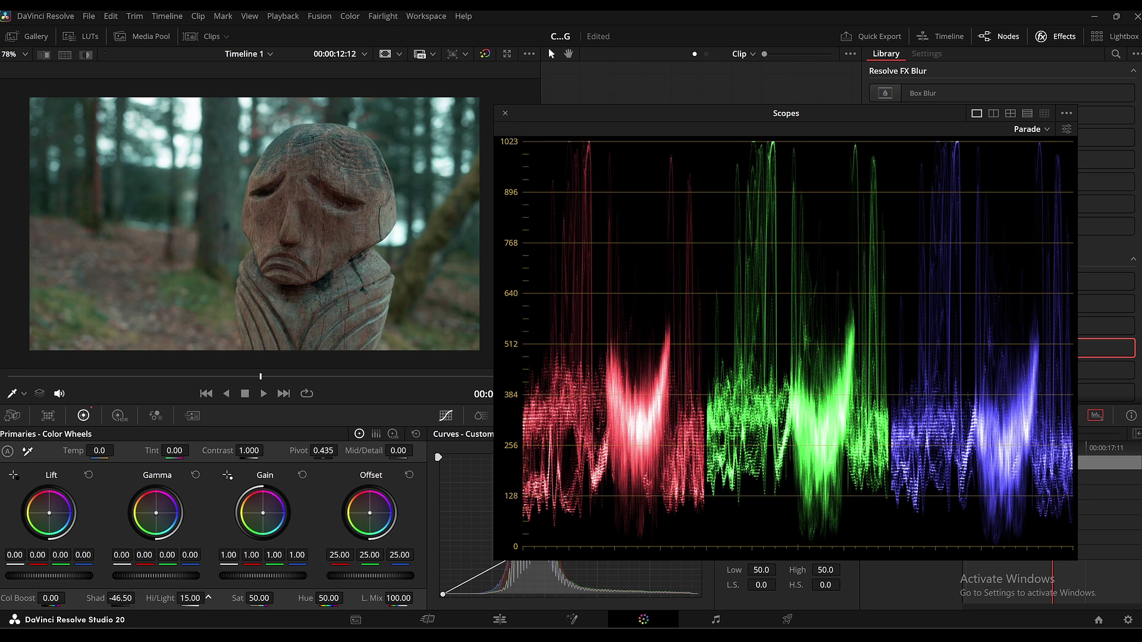
left_click(504, 113)
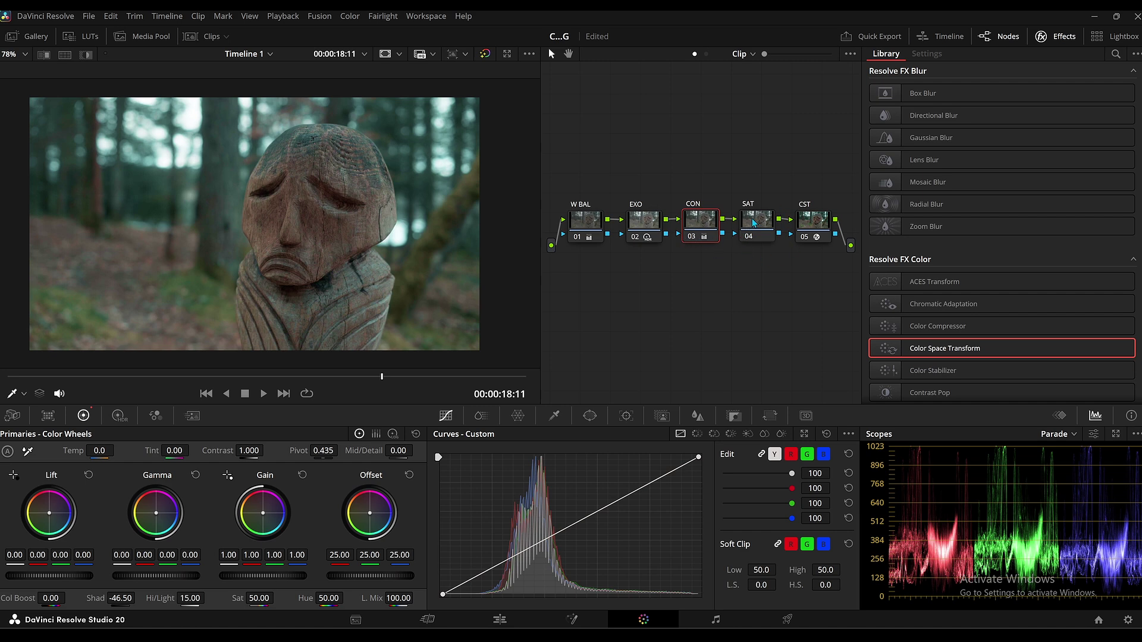
- Raise the SAT node's saturation to 73.80
left_click(753, 223)
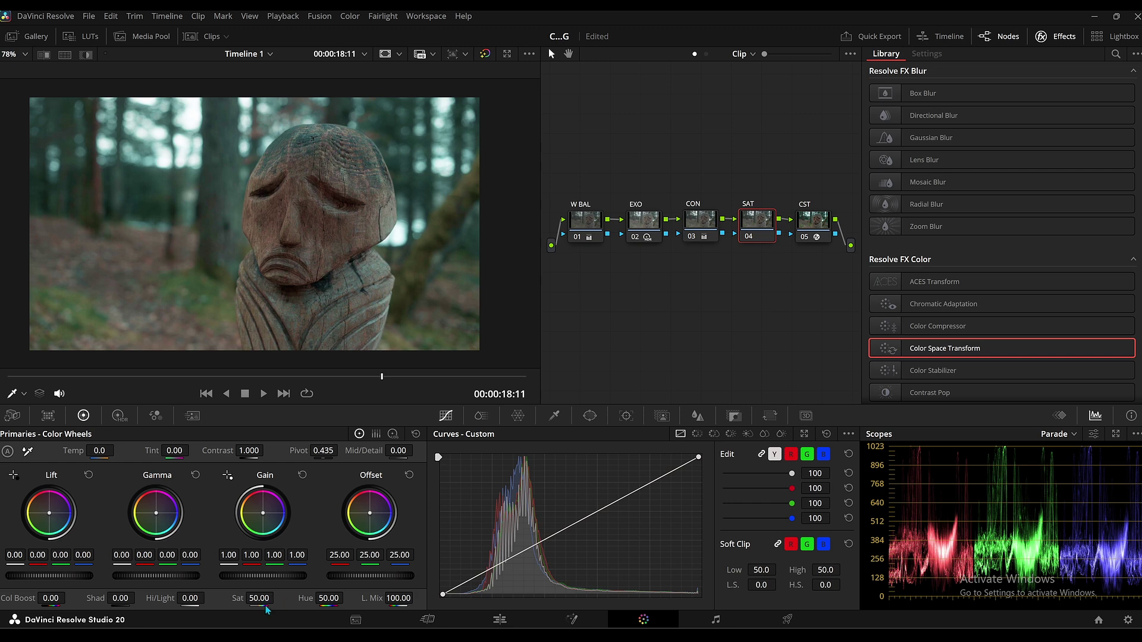
left_click_drag(277, 597, 277, 598)
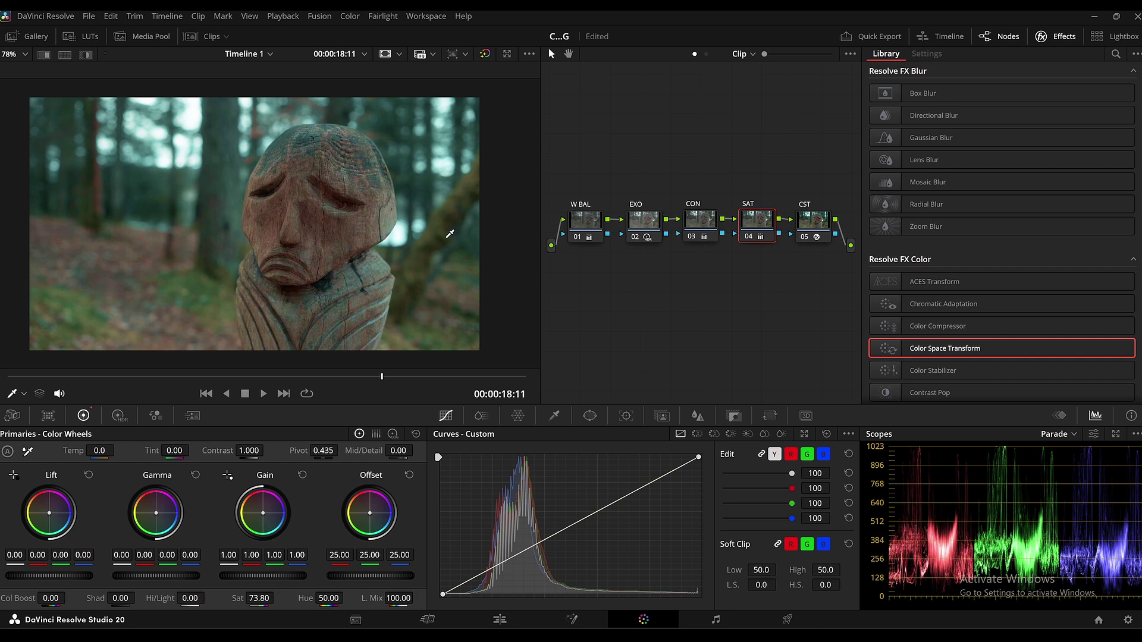
- Compare the graded and original image by bypassing the whole grade and disabling the nodes one by one from CST back to W BAL
left_click(484, 54)
left_click(484, 54)
left_click(803, 237)
left_click(510, 380)
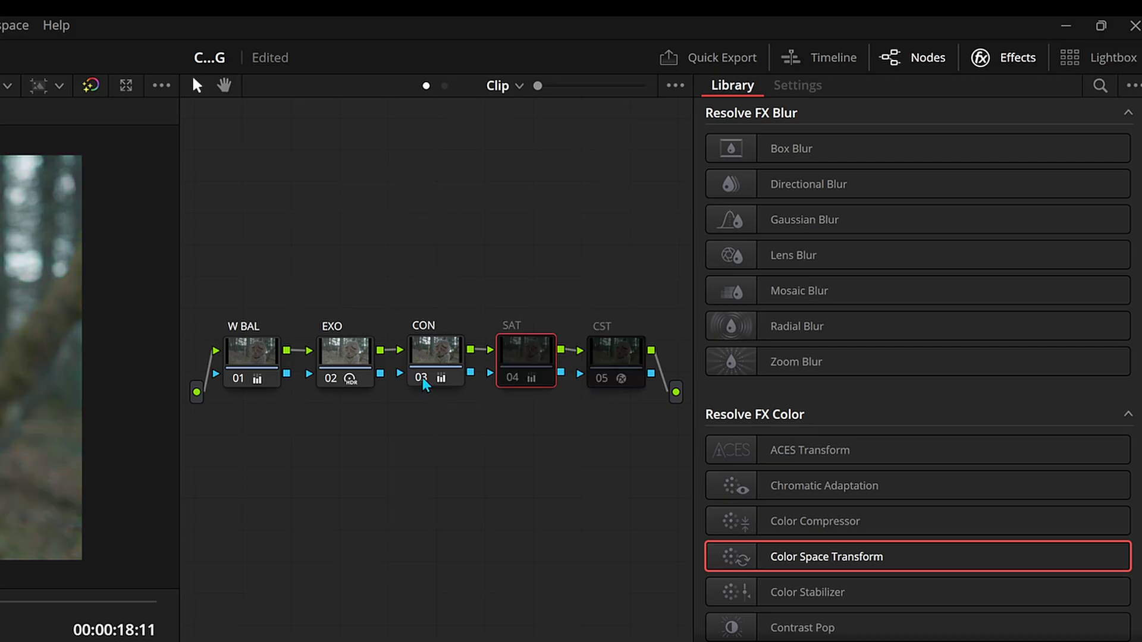
left_click(421, 379)
left_click(330, 381)
left_click(240, 380)
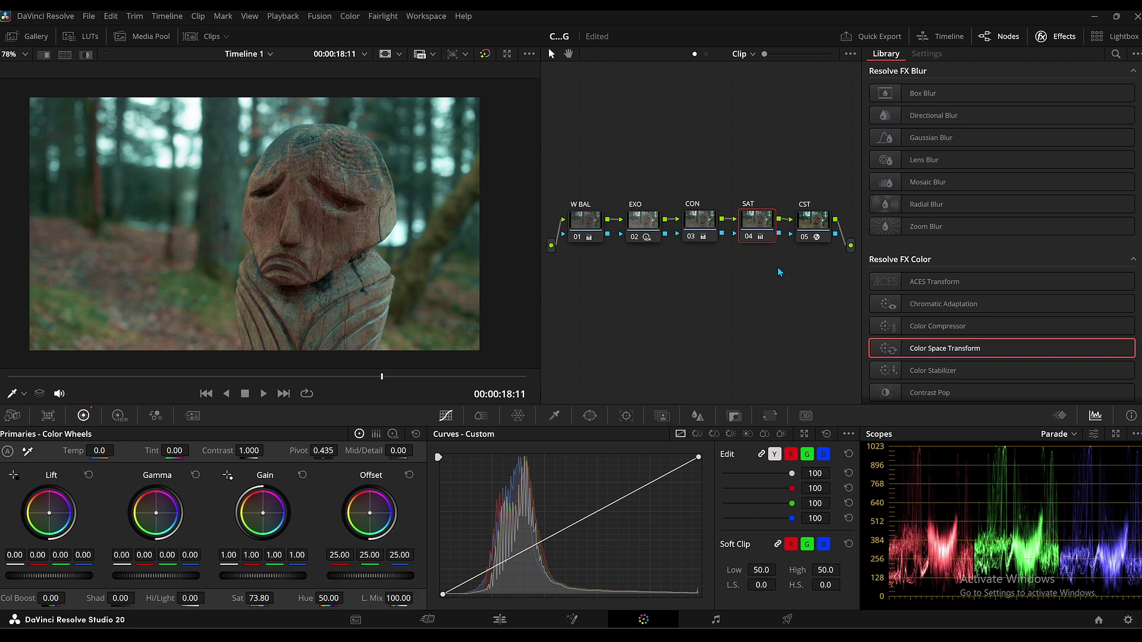
- Add a new node after the CST node and shift its Offset color balance
right_click(812, 228)
mouse_move(859, 288)
left_click(748, 287)
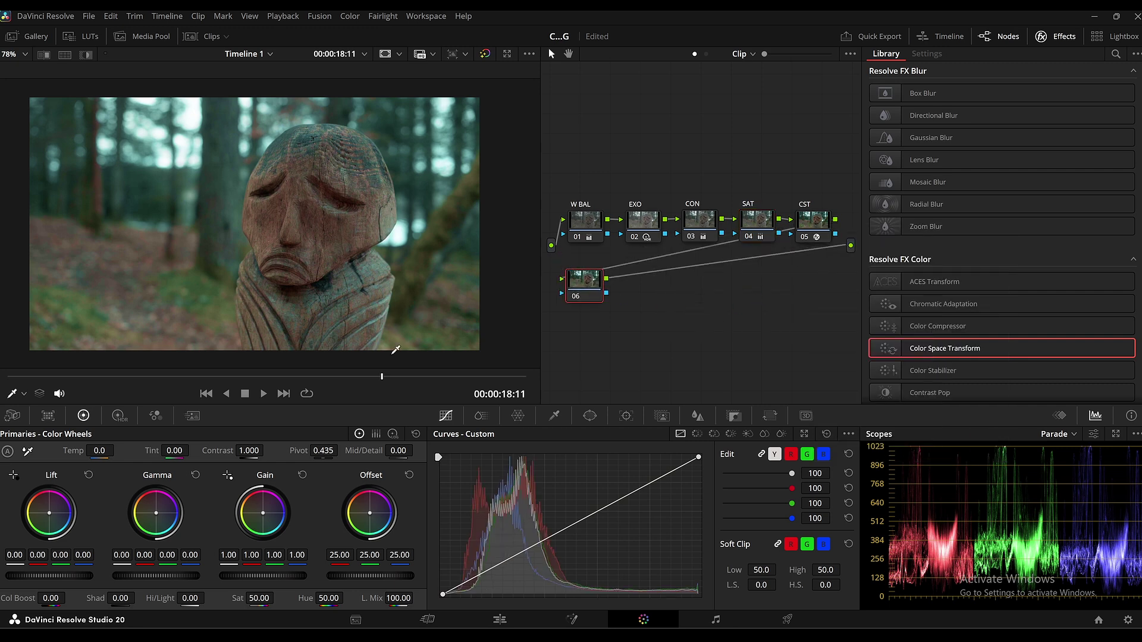
left_click_drag(380, 527, 372, 514)
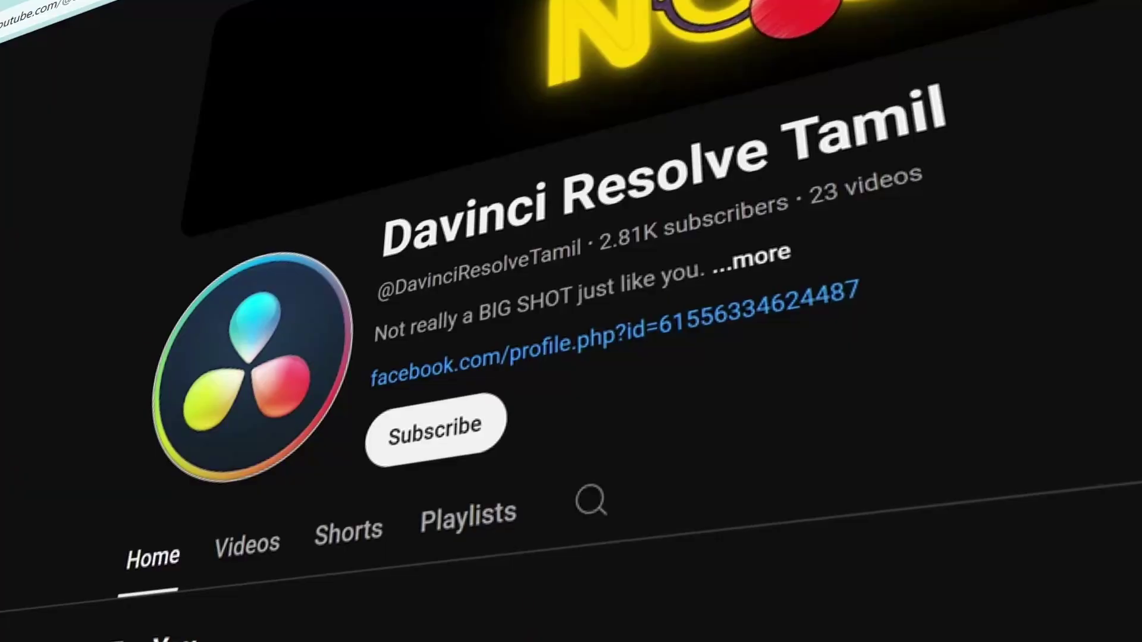
left_click(419, 439)
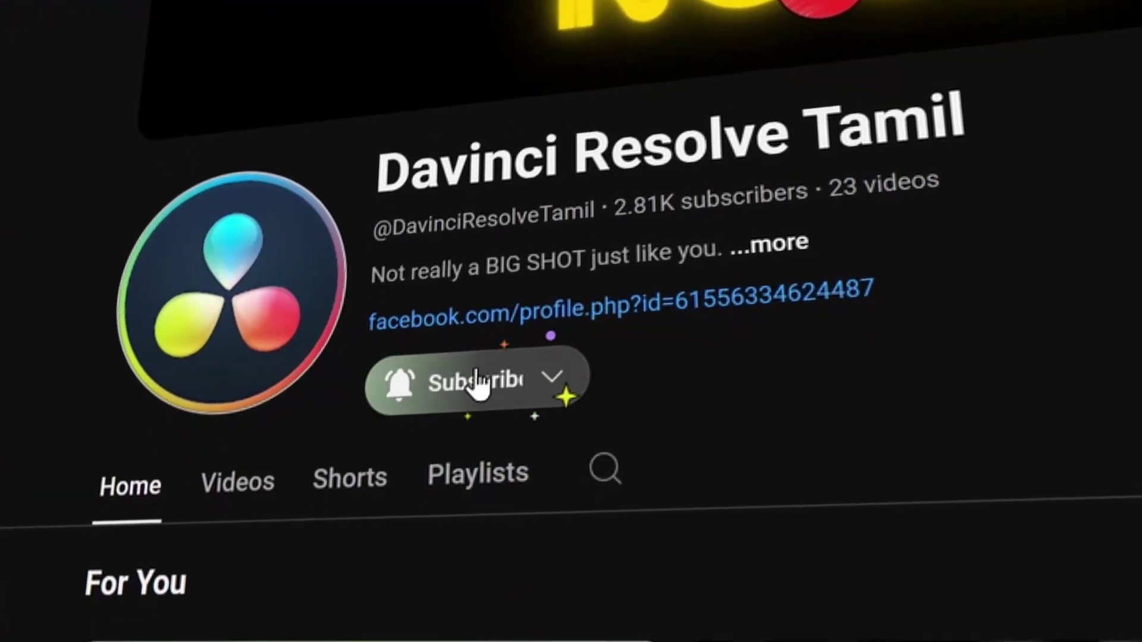